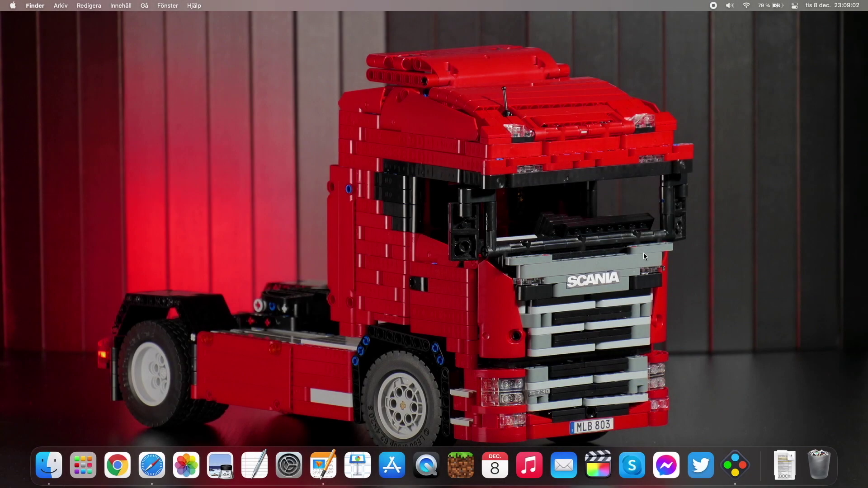
- Launch Studio and import the Wind Turbine.lxf model file from the studio tutorial folder
{"action": "left_click", "coordinate": [735, 465]}
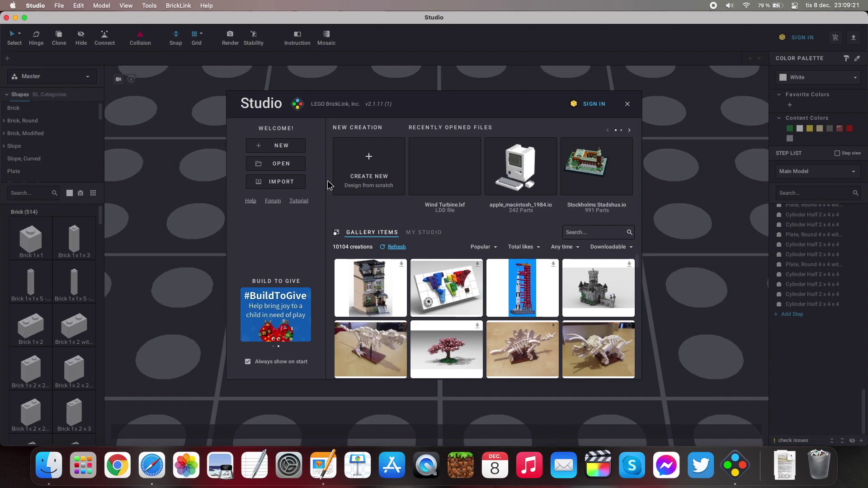
{"action": "left_click", "coordinate": [295, 182]}
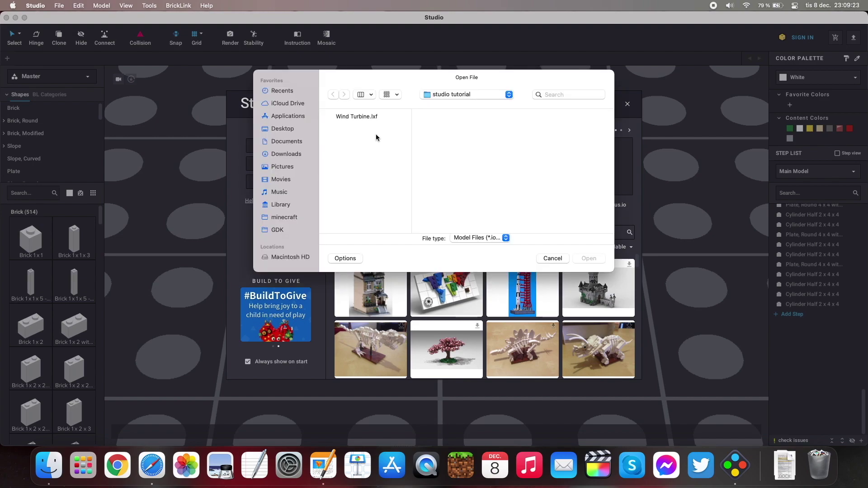
{"action": "left_click", "coordinate": [381, 116]}
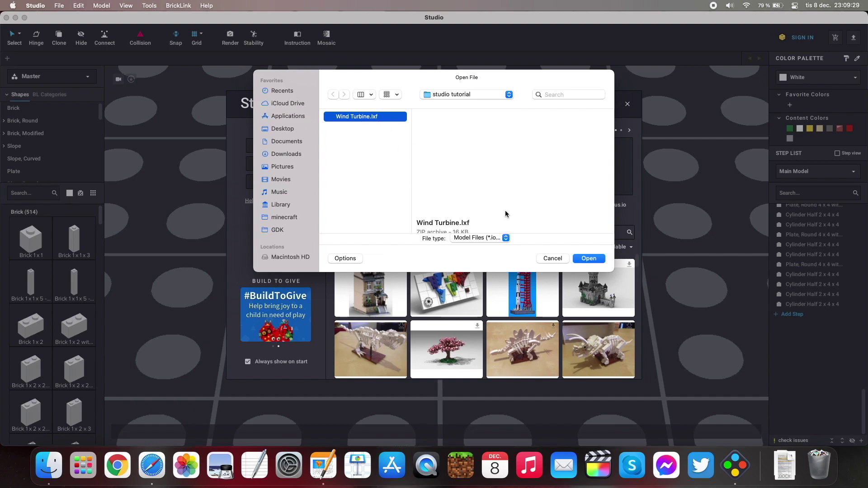
{"action": "left_click", "coordinate": [595, 261]}
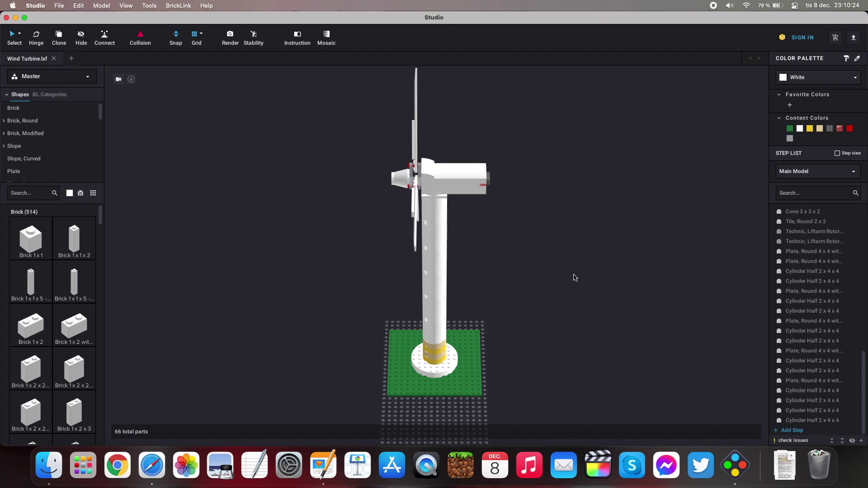
- Group the green baseplate, the white round corner bricks and the yellow and tan round bricks into a submodel with the default name
{"action": "left_click", "coordinate": [468, 380]}
{"action": "left_click", "coordinate": [445, 367], "text": "shift"}
{"action": "left_click", "coordinate": [422, 362], "text": "shift"}
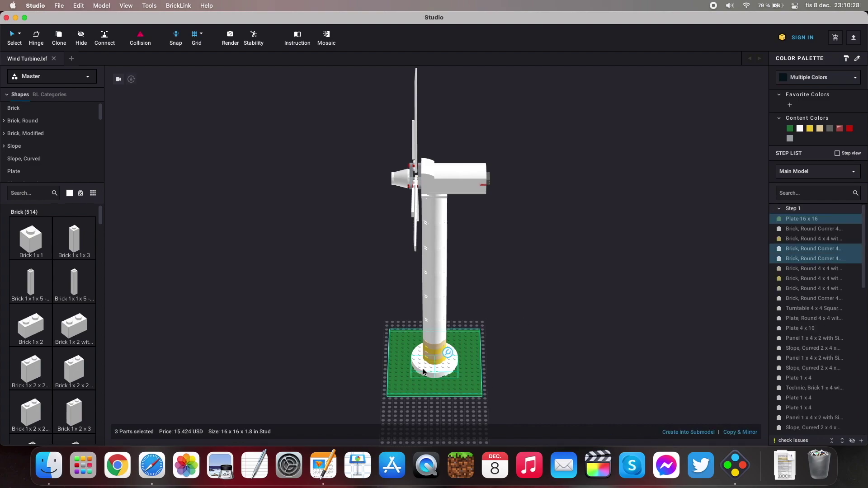
{"action": "left_click", "coordinate": [421, 357], "text": "shift"}
{"action": "right_click_drag", "start_coordinate": [452, 362], "coordinate": [509, 364]}
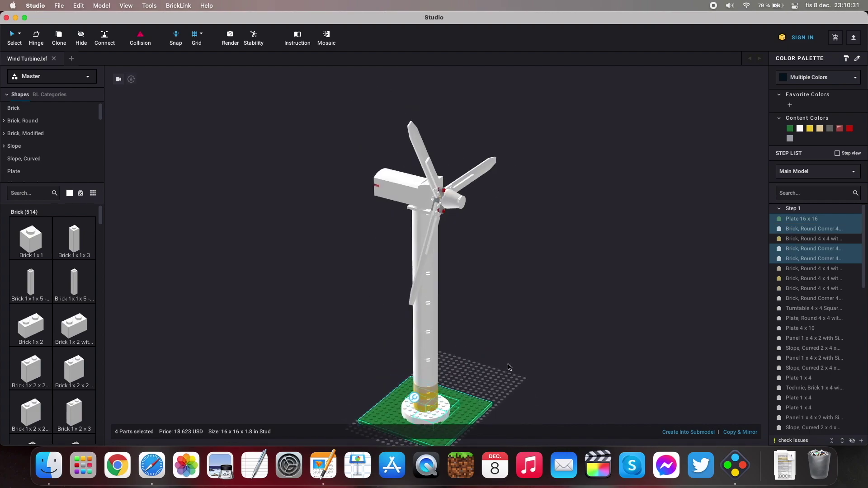
{"action": "left_click", "coordinate": [410, 416], "text": "shift"}
{"action": "left_click", "coordinate": [422, 406], "text": "shift"}
{"action": "left_click", "coordinate": [428, 400], "text": "shift"}
{"action": "left_click", "coordinate": [428, 398], "text": "shift"}
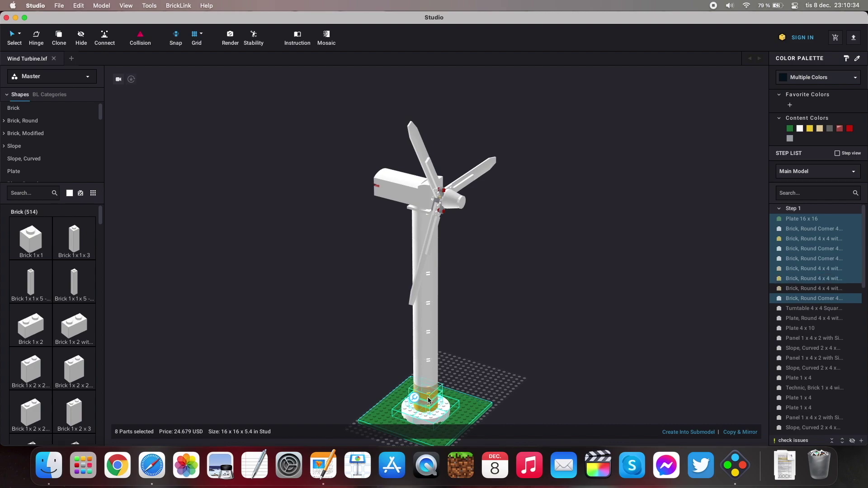
{"action": "left_click", "coordinate": [430, 391], "text": "shift"}
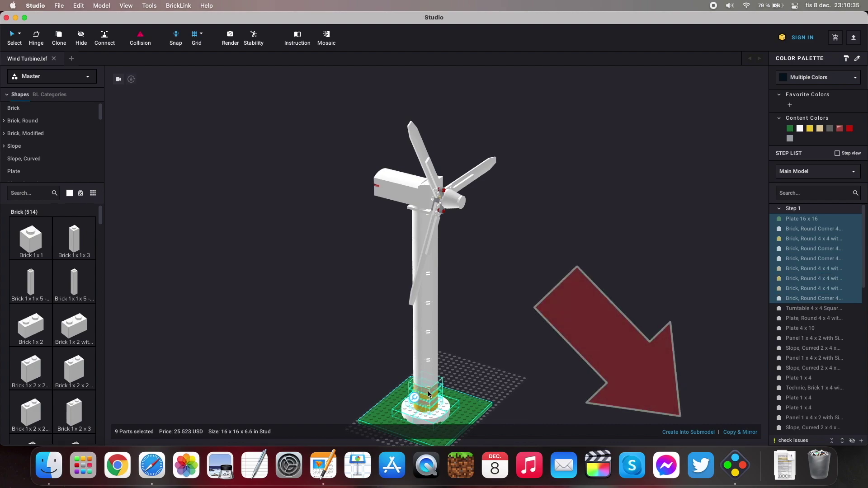
{"action": "left_click", "coordinate": [690, 433]}
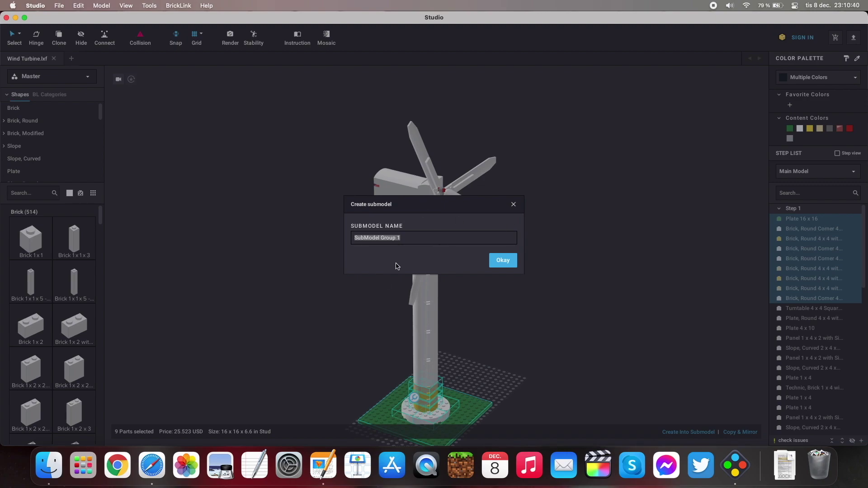
{"action": "left_click", "coordinate": [502, 261]}
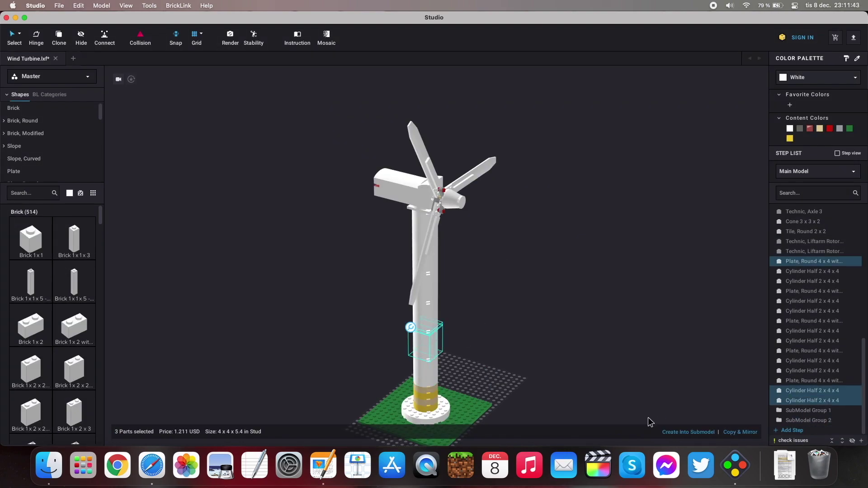
- Turn the remaining white tower sections, each with its cylinder halves and round plate, into separate submodels with default names
{"action": "left_click", "coordinate": [688, 431]}
{"action": "left_click", "coordinate": [433, 276]}
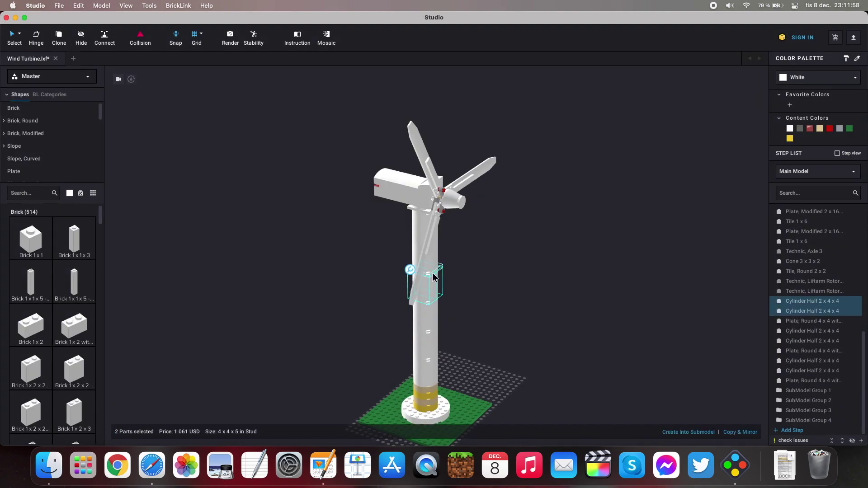
{"action": "left_click", "coordinate": [688, 432]}
{"action": "left_click", "coordinate": [500, 260]}
{"action": "left_click", "coordinate": [425, 226]}
{"action": "left_click", "coordinate": [688, 431]}
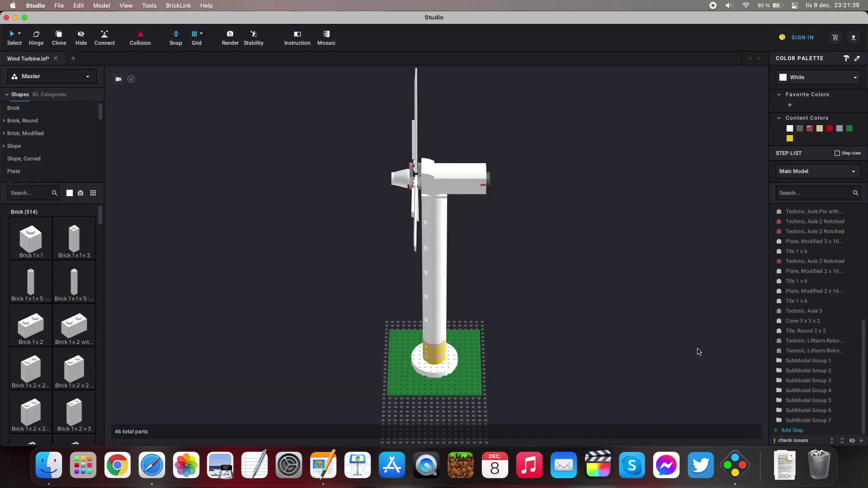
- Link the six identical tower submodels, SubModel Group 2 through SubModel Group 7, together
{"action": "left_click", "coordinate": [796, 372]}
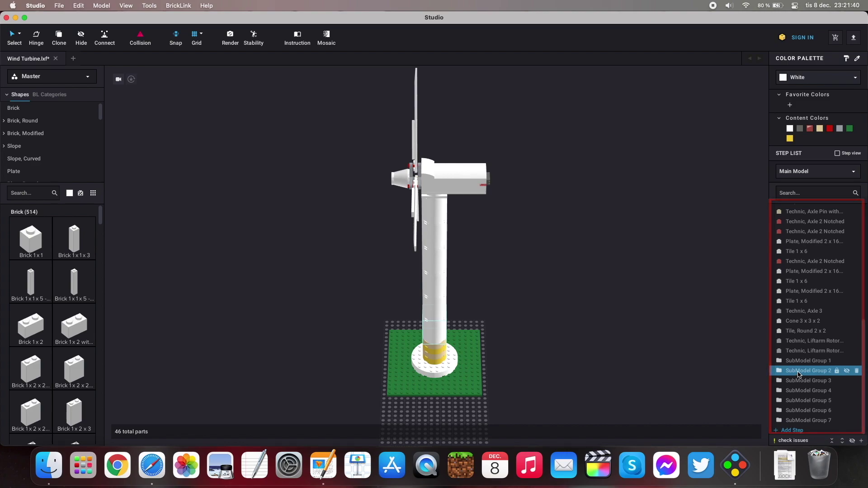
{"action": "left_click", "coordinate": [798, 381], "text": "shift"}
{"action": "left_click", "coordinate": [798, 391], "text": "shift"}
{"action": "left_click", "coordinate": [798, 401], "text": "shift"}
{"action": "left_click", "coordinate": [798, 411], "text": "shift"}
{"action": "left_click", "coordinate": [798, 420], "text": "shift"}
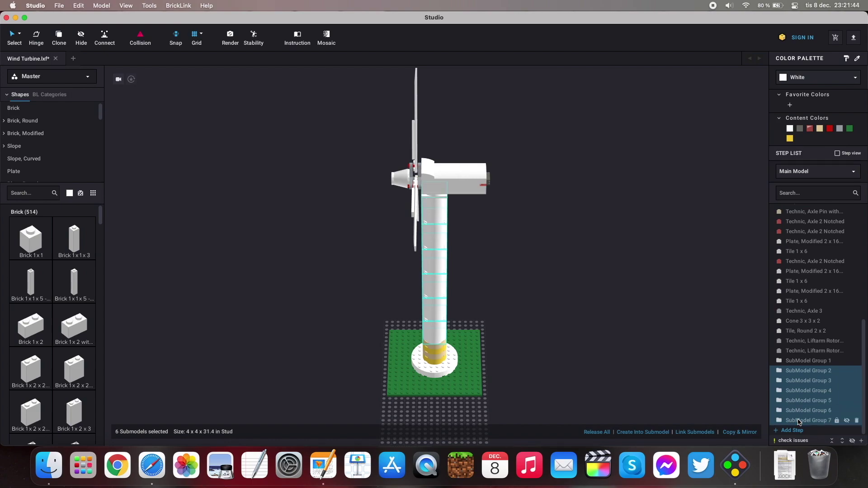
{"action": "left_click", "coordinate": [696, 432]}
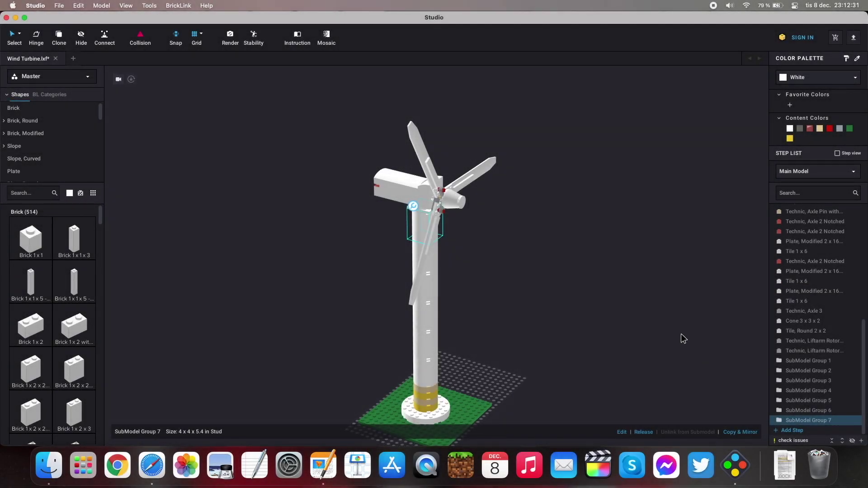
- Switch to Instruction Maker mode and look through the parts contained in the main model's step
{"action": "left_click", "coordinate": [296, 37]}
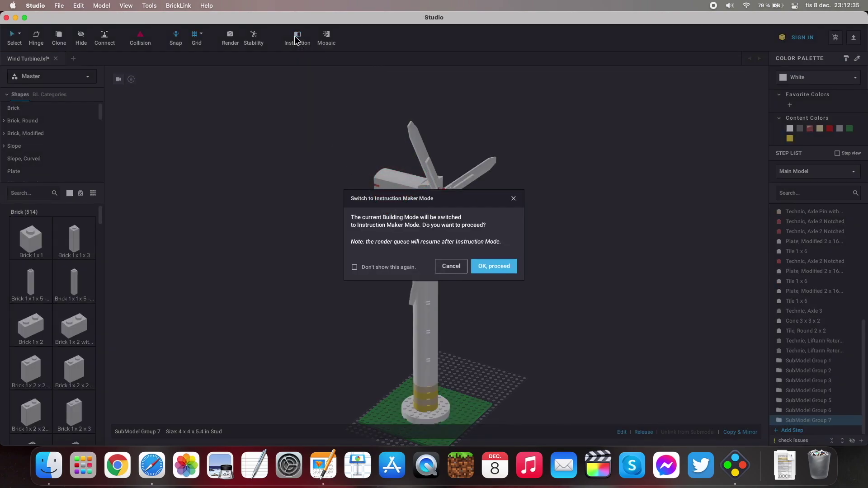
{"action": "left_click", "coordinate": [501, 270]}
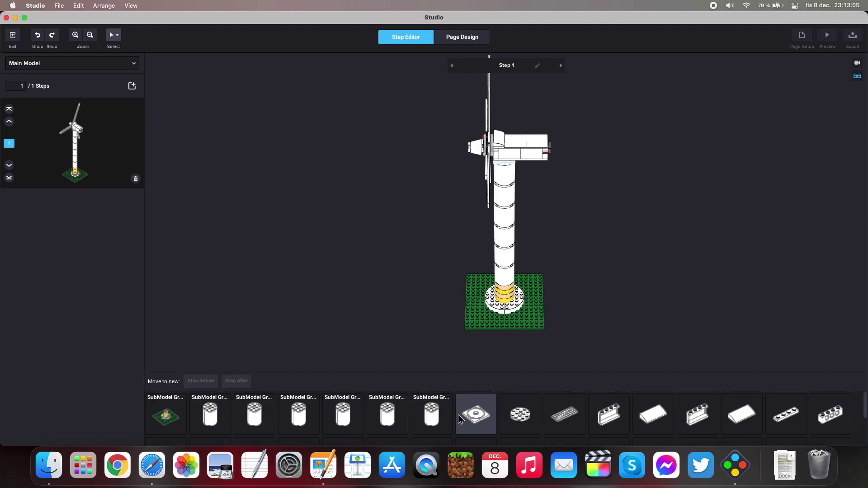
{"action": "scroll", "coordinate": [461, 419], "scroll_direction": "down", "scroll_amount": 5}
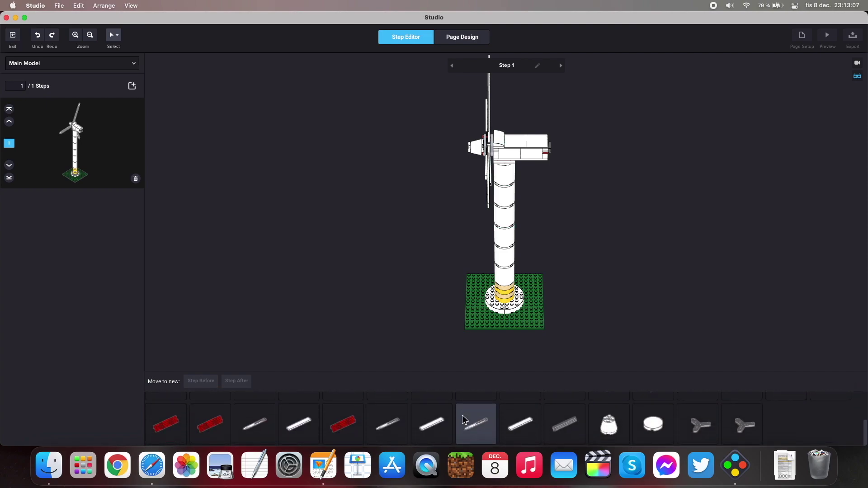
{"action": "scroll", "coordinate": [394, 422], "scroll_direction": "up", "scroll_amount": 5}
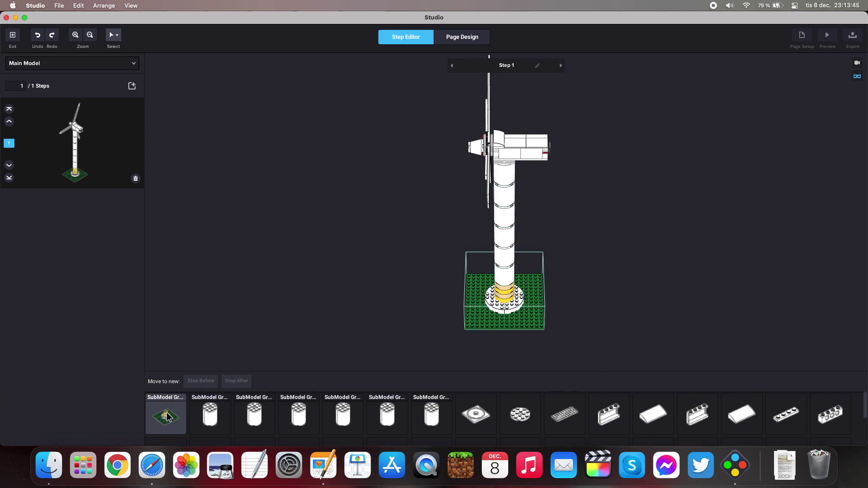
- Open the steps of the base submodel and move the green baseplate into a new step before the current one
{"action": "left_click", "coordinate": [168, 416]}
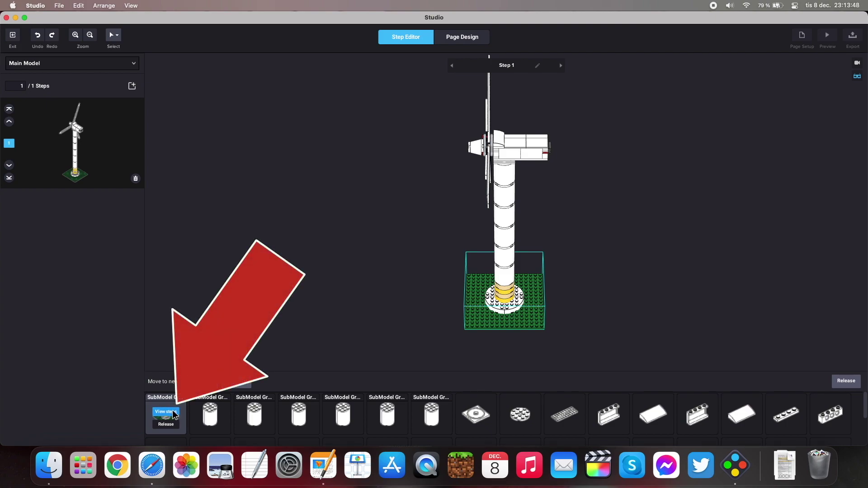
{"action": "left_click", "coordinate": [173, 412]}
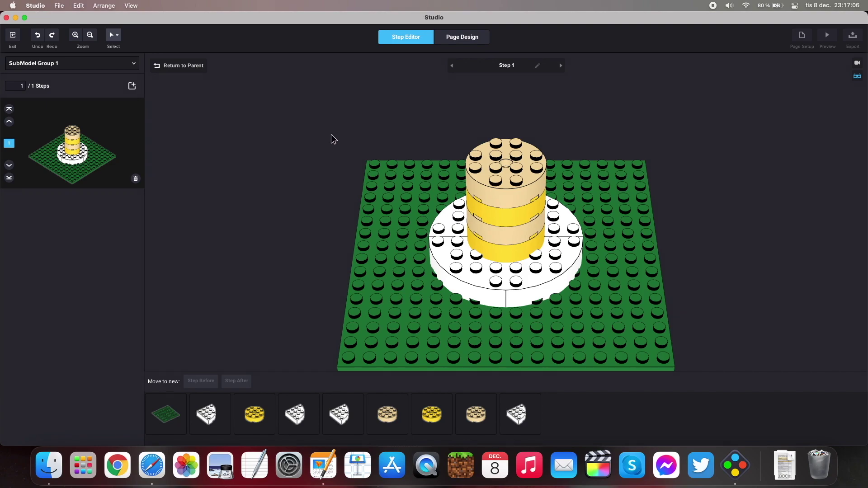
{"action": "left_click", "coordinate": [382, 229]}
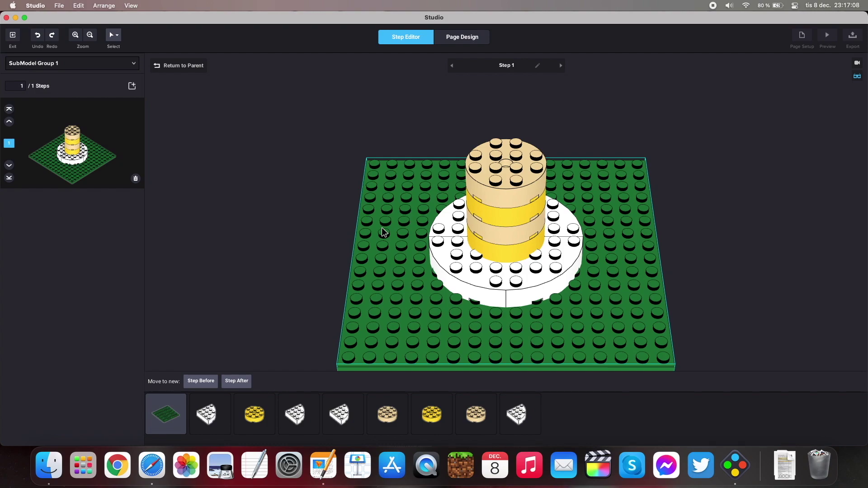
{"action": "left_click", "coordinate": [197, 384]}
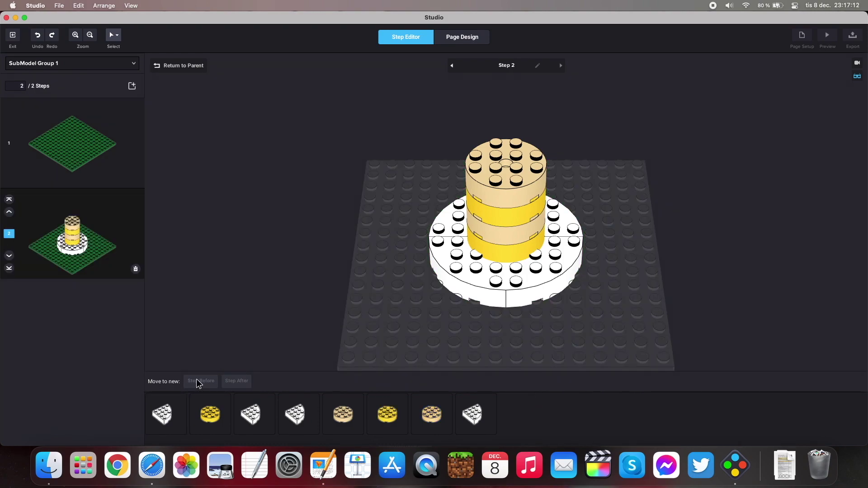
{"action": "left_click", "coordinate": [102, 144]}
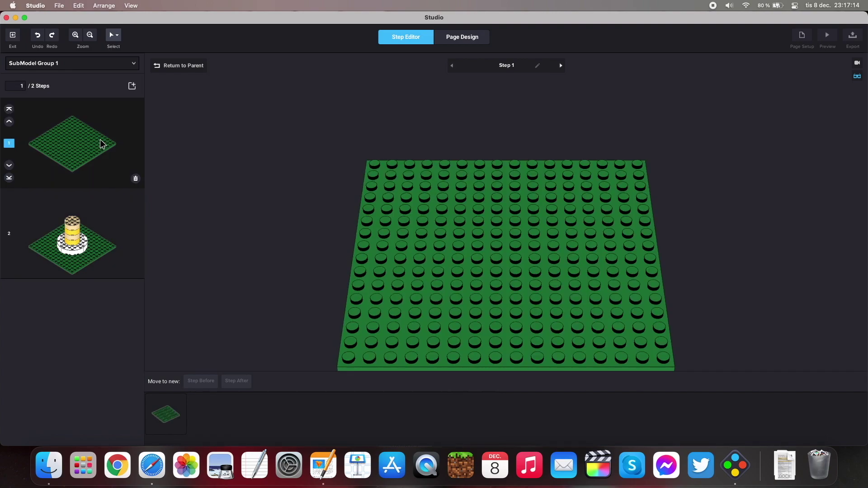
- Move the four white round corner bricks into a new step before the yellow and tan bricks, and return to the main model
{"action": "left_click", "coordinate": [94, 250]}
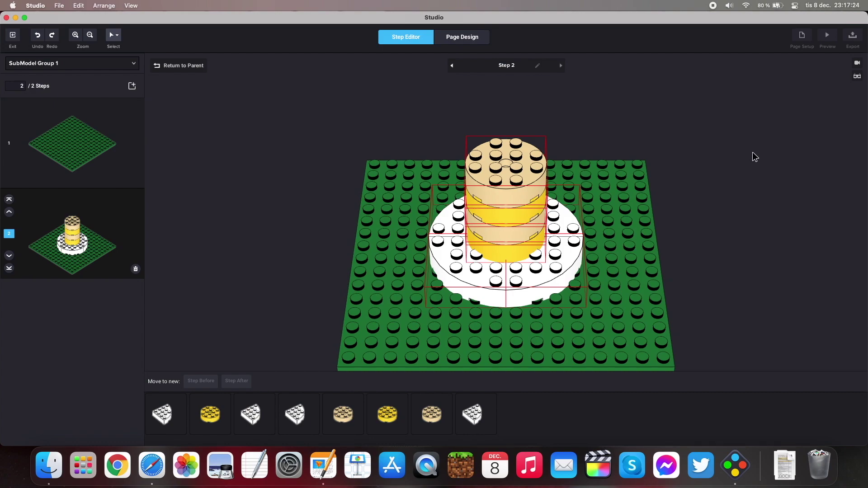
{"action": "left_click", "coordinate": [544, 279]}
{"action": "left_click", "coordinate": [482, 286], "text": "shift"}
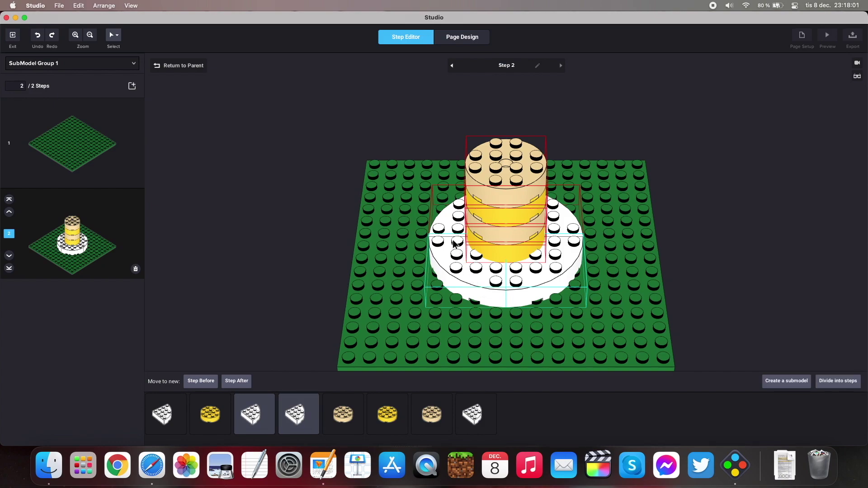
{"action": "left_click", "coordinate": [449, 227], "text": "shift"}
{"action": "left_click", "coordinate": [571, 224], "text": "shift"}
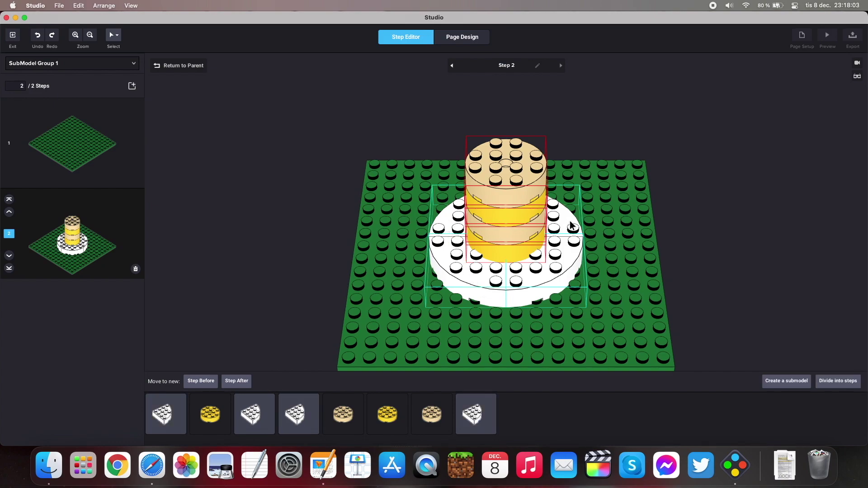
{"action": "left_click", "coordinate": [199, 382]}
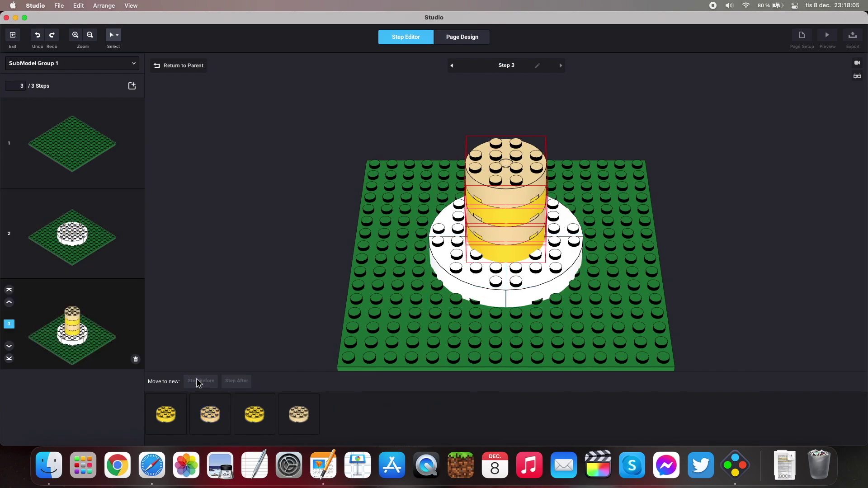
{"action": "left_click", "coordinate": [131, 244]}
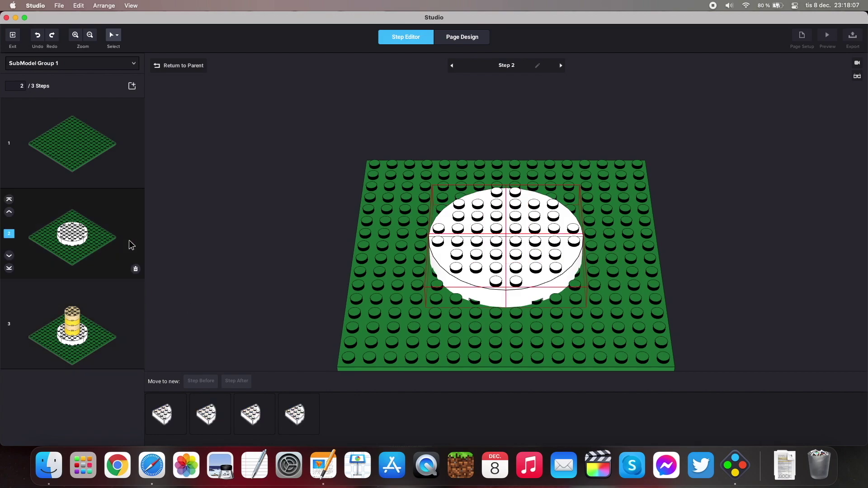
{"action": "left_click", "coordinate": [88, 317]}
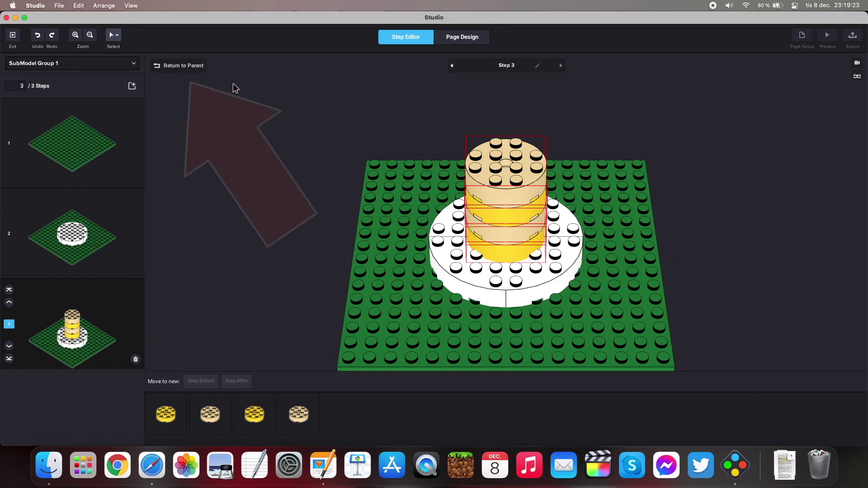
{"action": "left_click", "coordinate": [191, 67]}
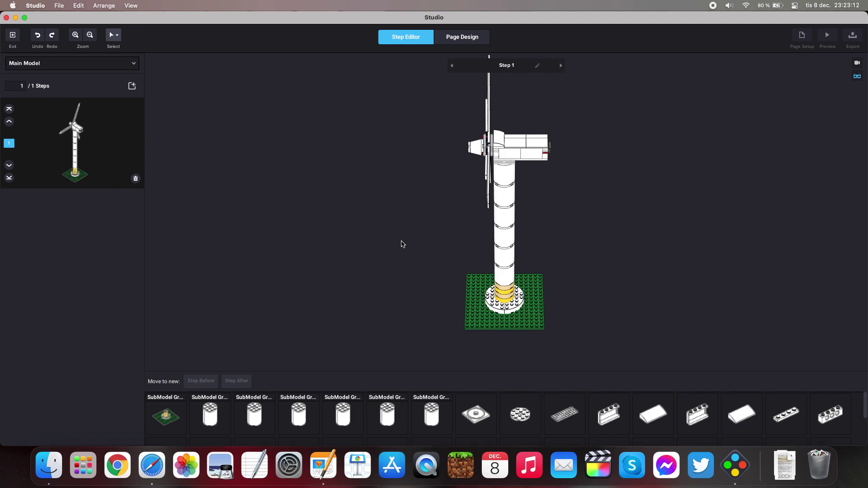
- Open the steps of SubModel Group 2 and move one cylinder half into a new step before the current one
{"action": "left_click", "coordinate": [214, 414]}
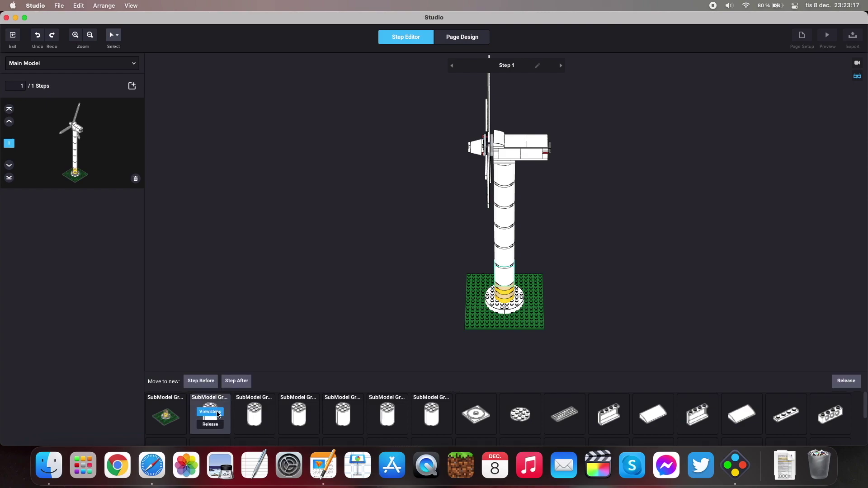
{"action": "left_click", "coordinate": [216, 413]}
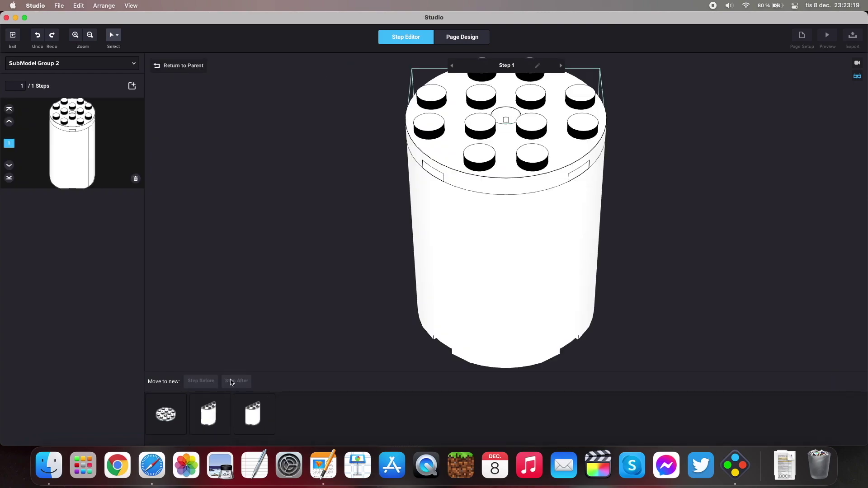
{"action": "left_click", "coordinate": [208, 409]}
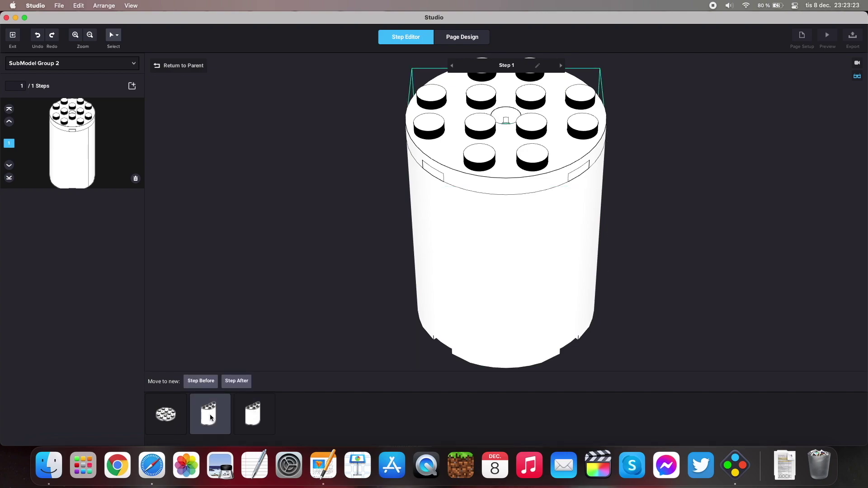
{"action": "left_click", "coordinate": [198, 382]}
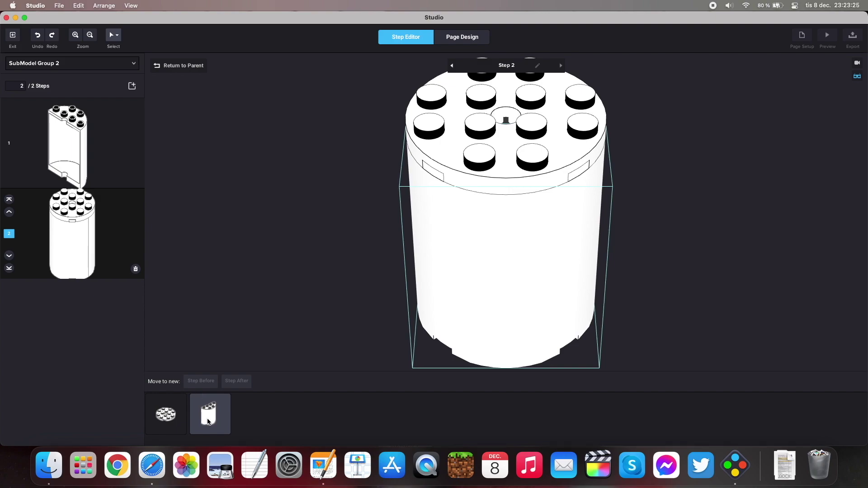
- Move the other cylinder half of SubModel Group 2 into a new step before the round plate, and return to the main model
{"action": "left_click", "coordinate": [209, 417]}
{"action": "left_click", "coordinate": [201, 382]}
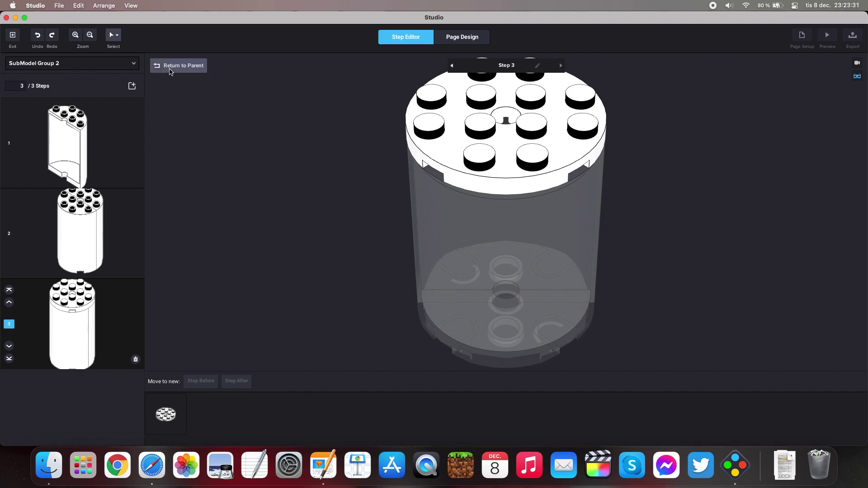
{"action": "left_click", "coordinate": [171, 67]}
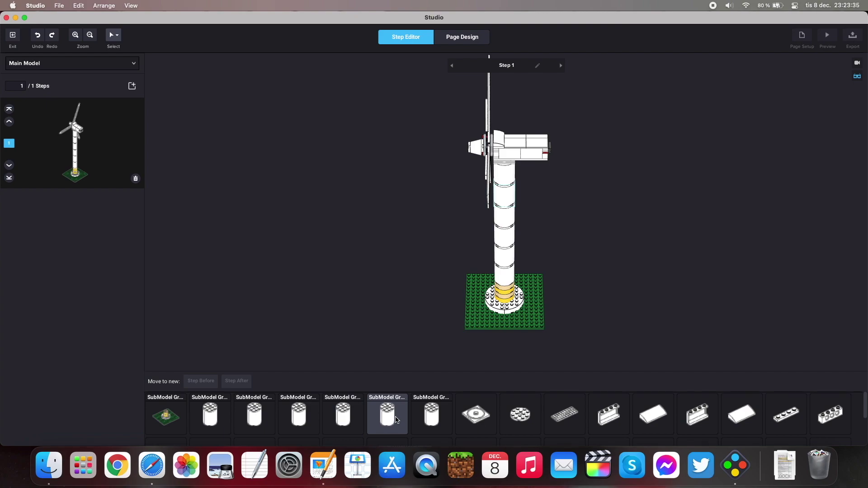
- Open the steps of another white tower segment submodel to check its division, and return to the main model
{"action": "left_click", "coordinate": [385, 413]}
{"action": "left_click", "coordinate": [386, 412]}
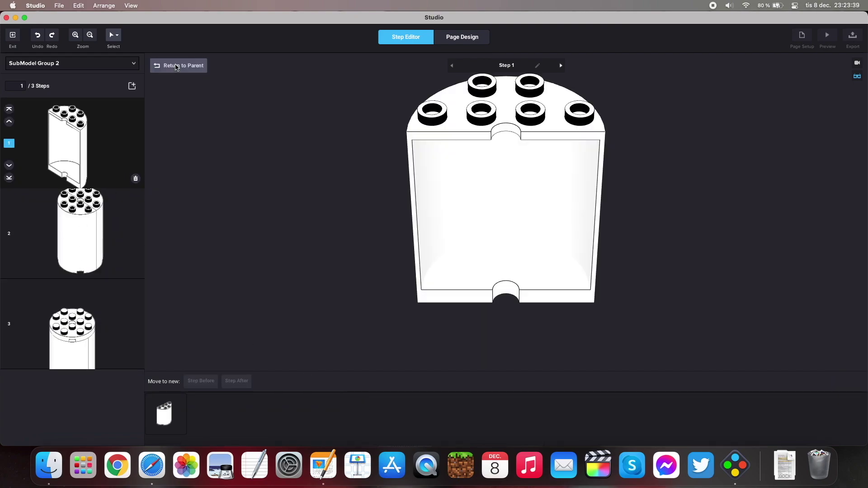
{"action": "left_click", "coordinate": [180, 66]}
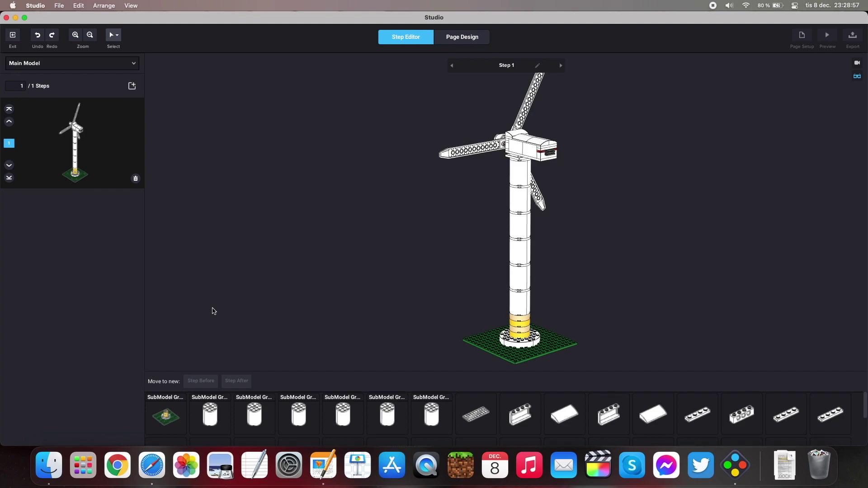
- Move the green base submodel into a new step before the rest of the main model, and view that step
{"action": "left_click", "coordinate": [179, 414]}
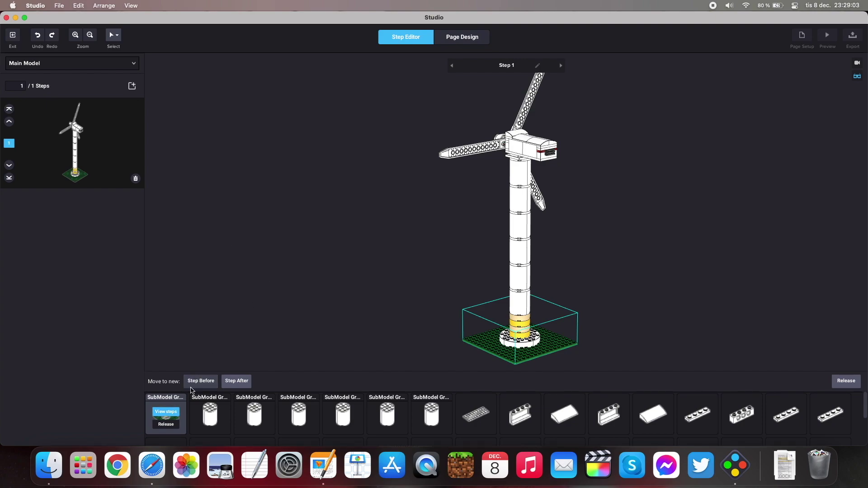
{"action": "left_click", "coordinate": [199, 383]}
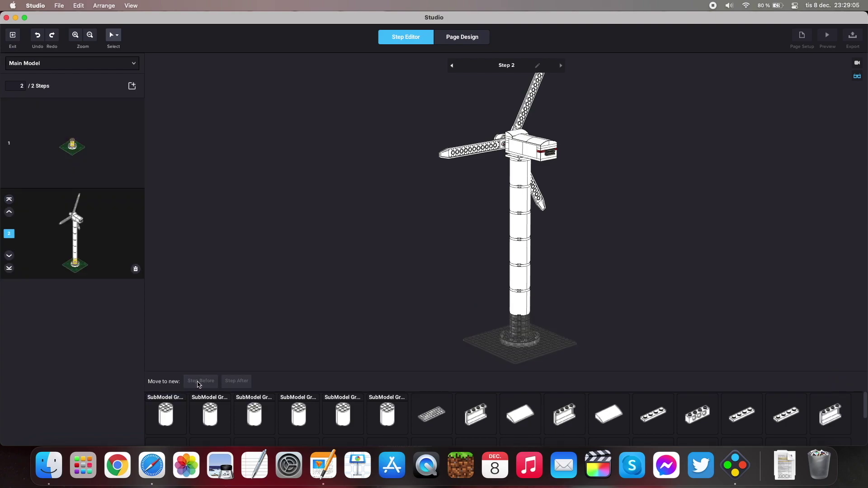
{"action": "left_click", "coordinate": [58, 128]}
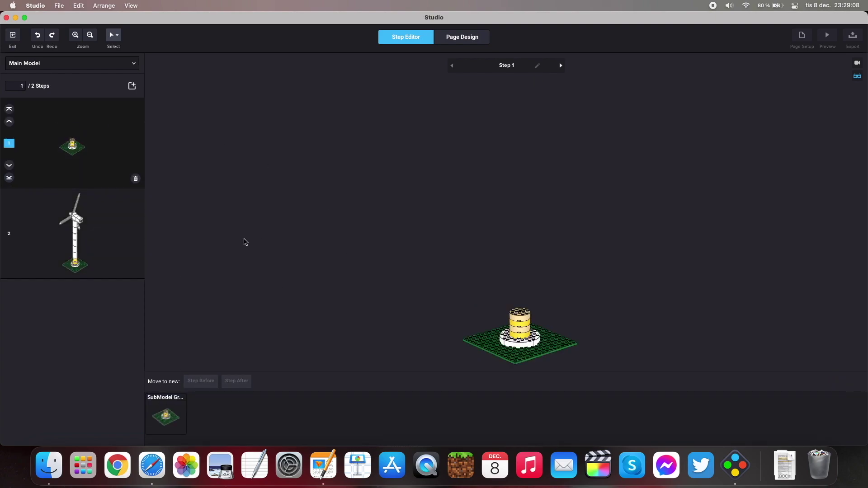
- Move all six white tower segment submodels from step 2 into a new step before it, and review the first two steps
{"action": "left_click", "coordinate": [89, 228]}
{"action": "left_click", "coordinate": [210, 413]}
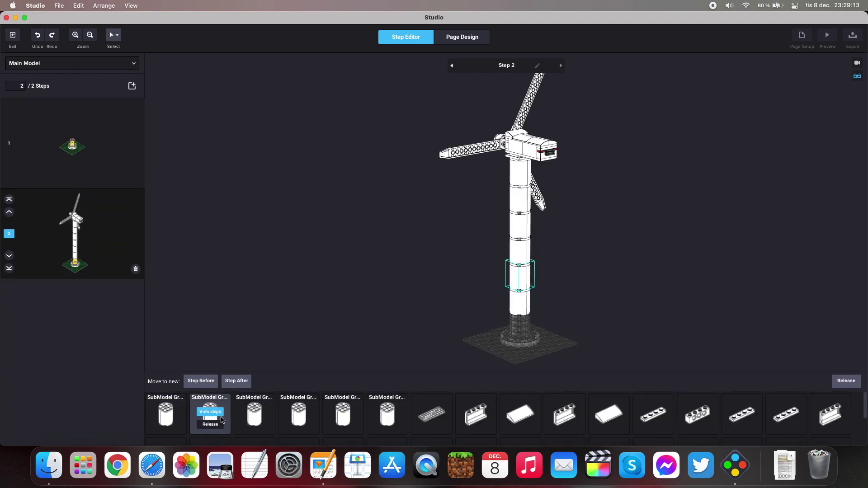
{"action": "left_click", "coordinate": [166, 413], "text": "shift"}
{"action": "left_click", "coordinate": [299, 413], "text": "shift"}
{"action": "left_click", "coordinate": [387, 414], "text": "shift"}
{"action": "left_click", "coordinate": [201, 381]}
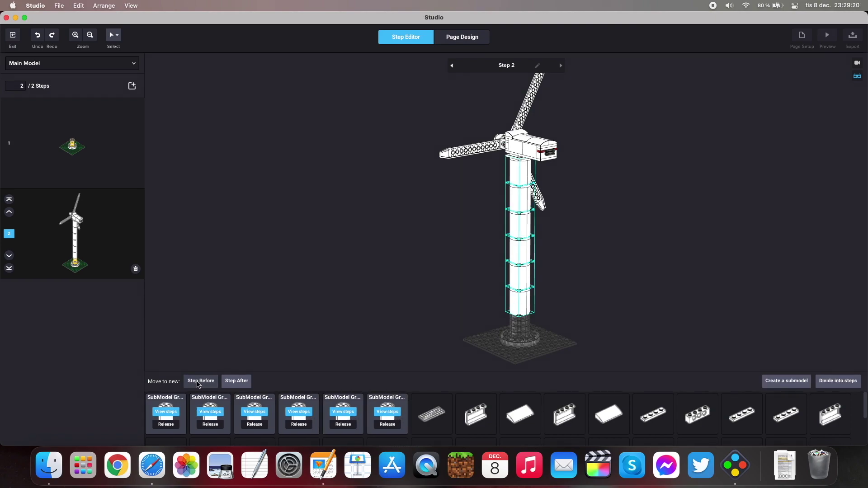
{"action": "left_click", "coordinate": [66, 156]}
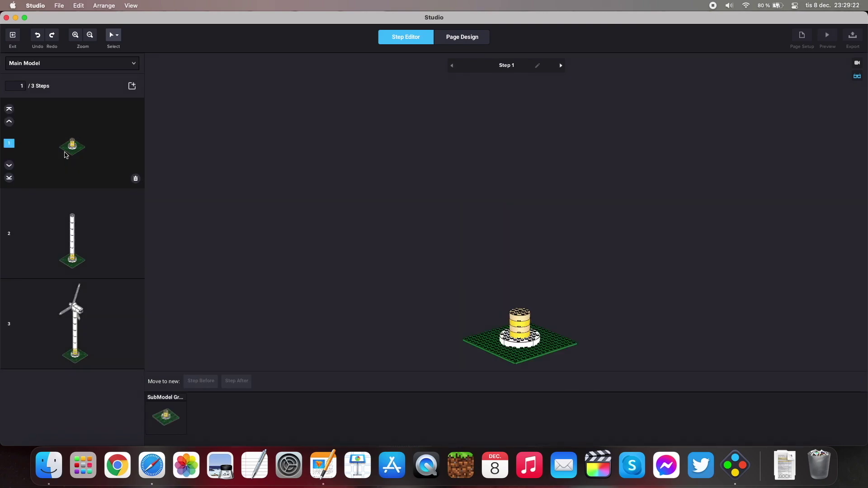
{"action": "left_click", "coordinate": [70, 249]}
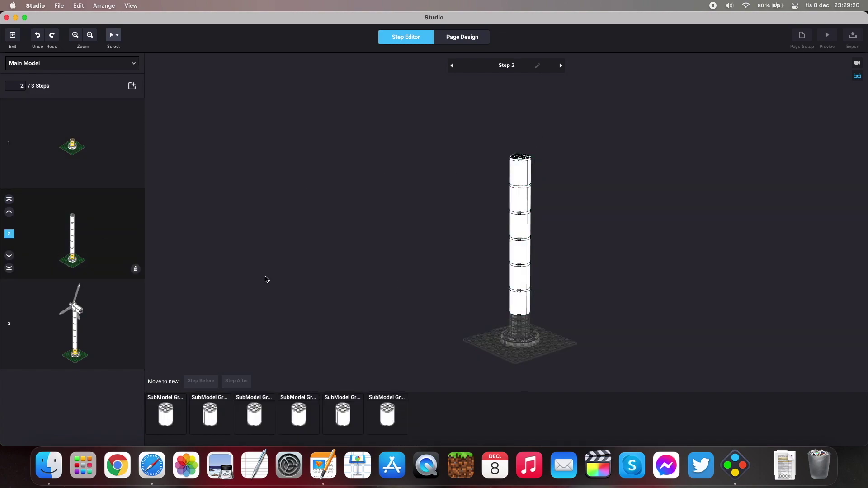
- Move the white round plate from the main model's step 3 into a new step before it
{"action": "left_click", "coordinate": [51, 347]}
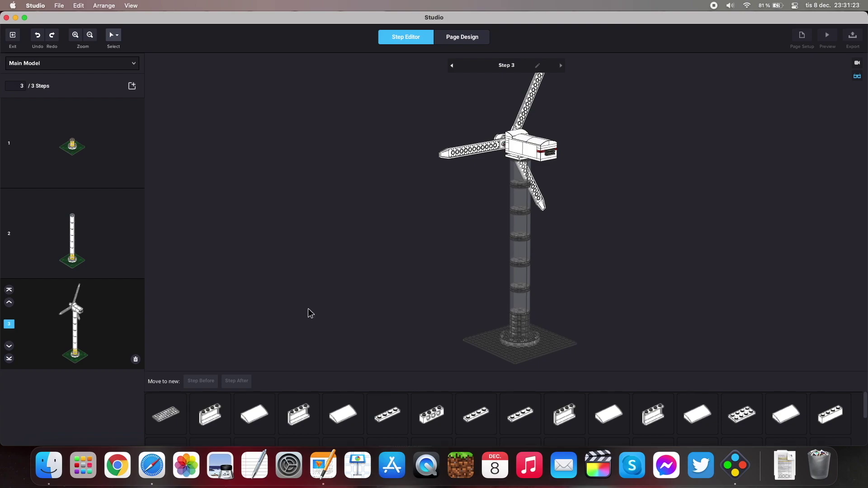
{"action": "scroll", "coordinate": [335, 420], "scroll_direction": "down", "scroll_amount": 5}
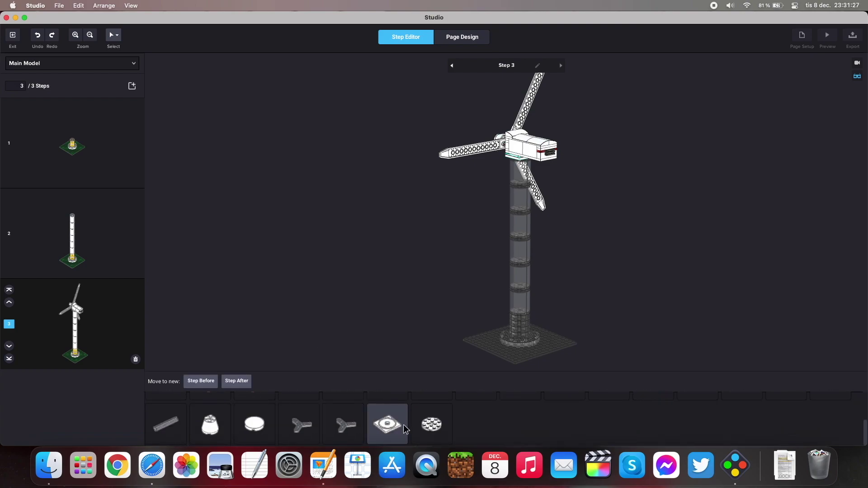
{"action": "left_click", "coordinate": [432, 424]}
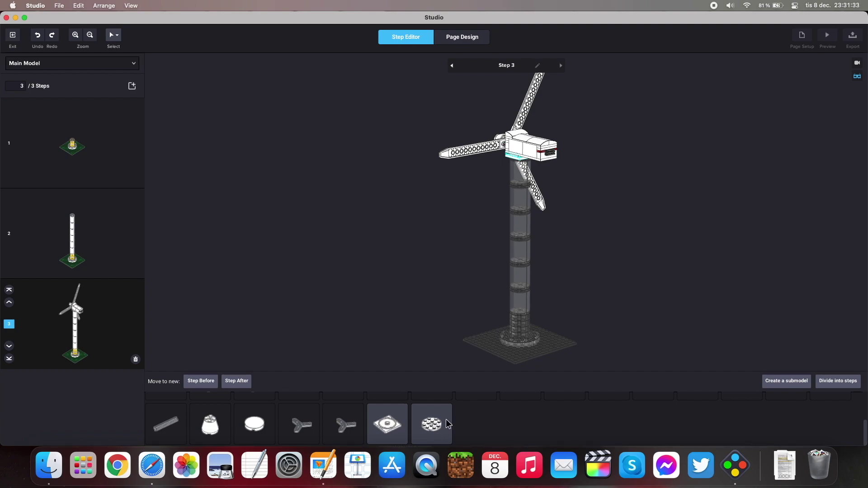
{"action": "left_click", "coordinate": [338, 411], "text": "shift"}
{"action": "left_click", "coordinate": [431, 423]}
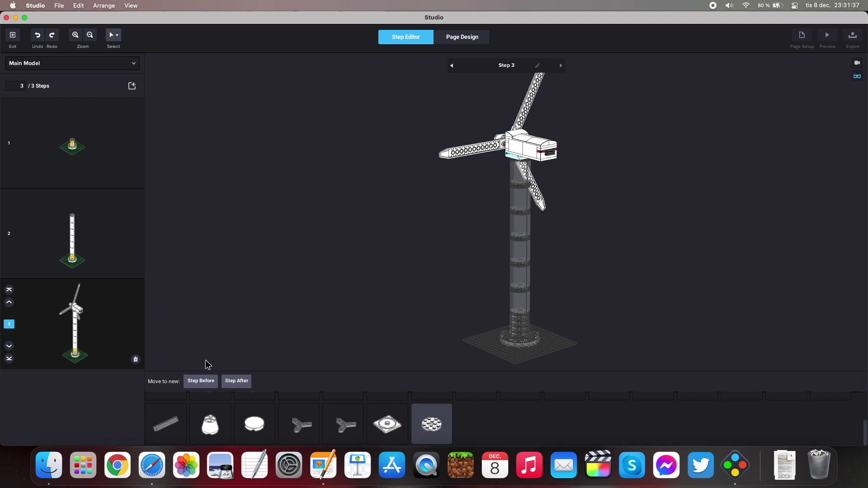
{"action": "left_click", "coordinate": [201, 381]}
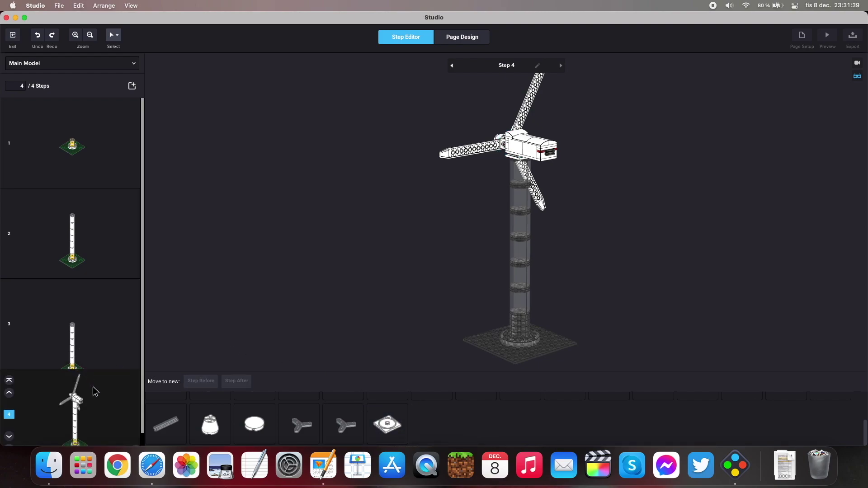
- Move the square turntable plate from step 4 into step 3 with the round plate, and check steps 3 and 4
{"action": "left_click", "coordinate": [386, 428]}
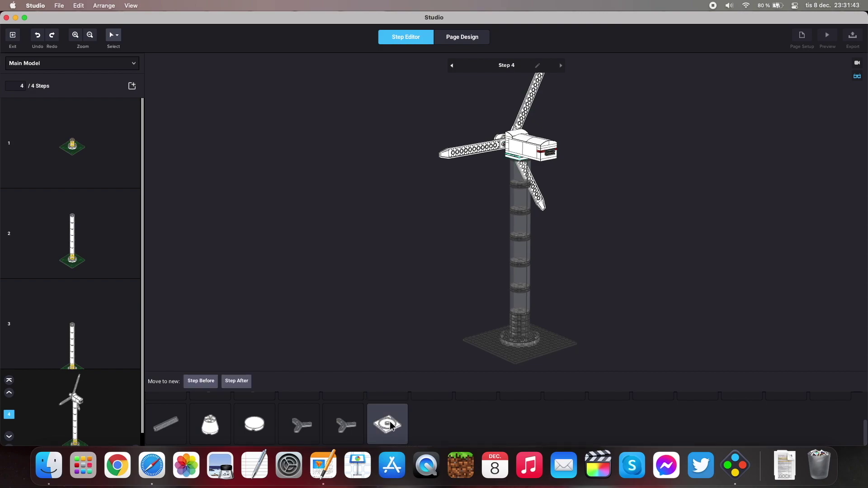
{"action": "left_click_drag", "start_coordinate": [392, 425], "coordinate": [104, 348]}
{"action": "left_click", "coordinate": [104, 349]}
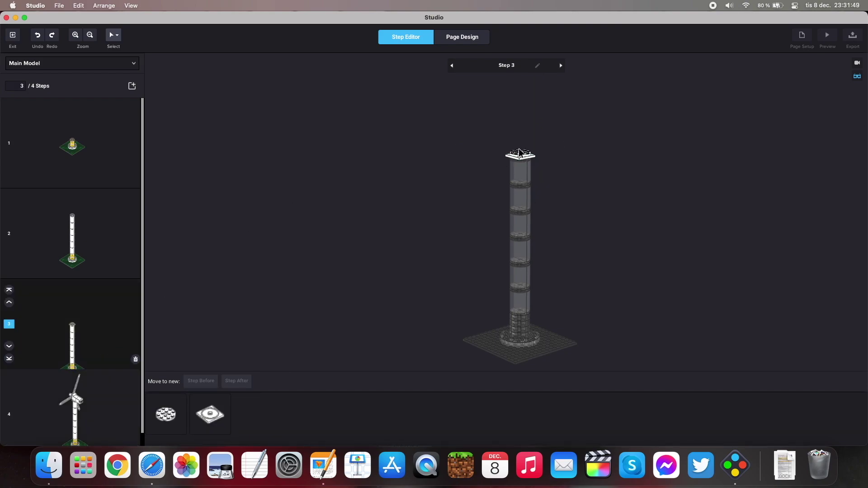
{"action": "left_click", "coordinate": [100, 406]}
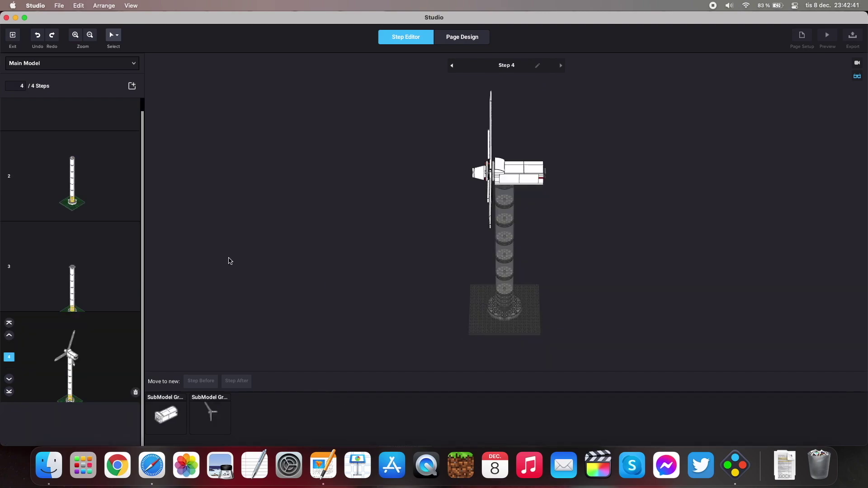
{"action": "mouse_move", "coordinate": [334, 225]}
{"action": "right_mouse_down"}
{"action": "mouse_move", "coordinate": [366, 199]}
{"action": "mouse_move", "coordinate": [333, 223]}
{"action": "right_mouse_up"}
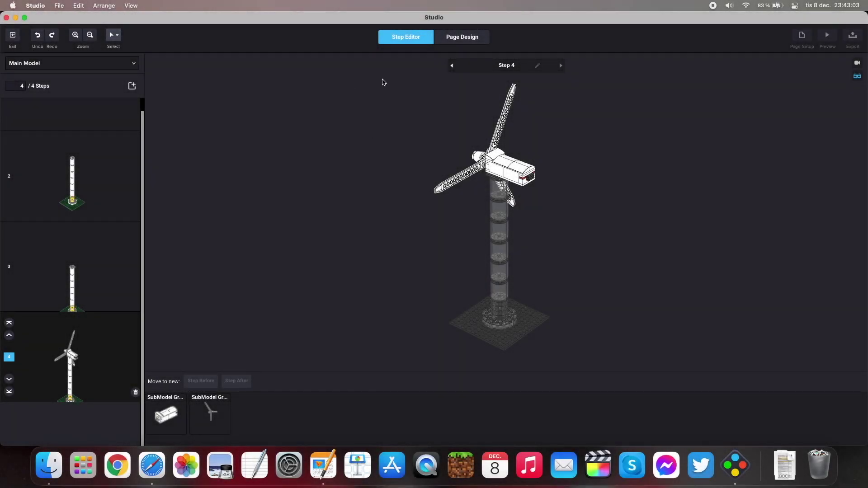
- Switch to Page Design and apply a page setup in pixels with A4 size, 842 by 595, margins of 40 and RGB part colors
{"action": "left_click", "coordinate": [472, 41]}
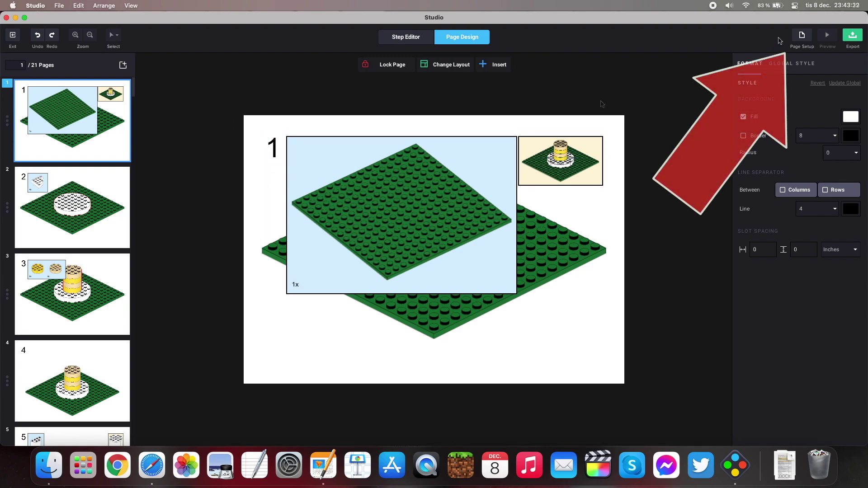
{"action": "left_click", "coordinate": [802, 36]}
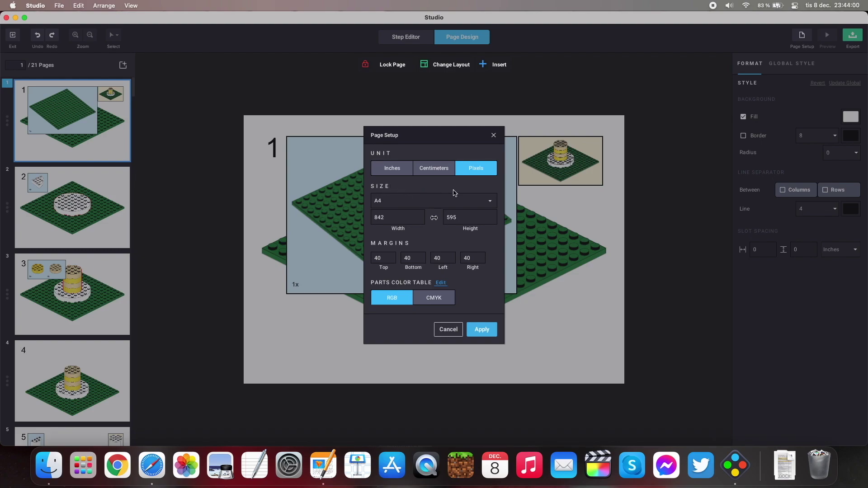
{"action": "left_click", "coordinate": [482, 330]}
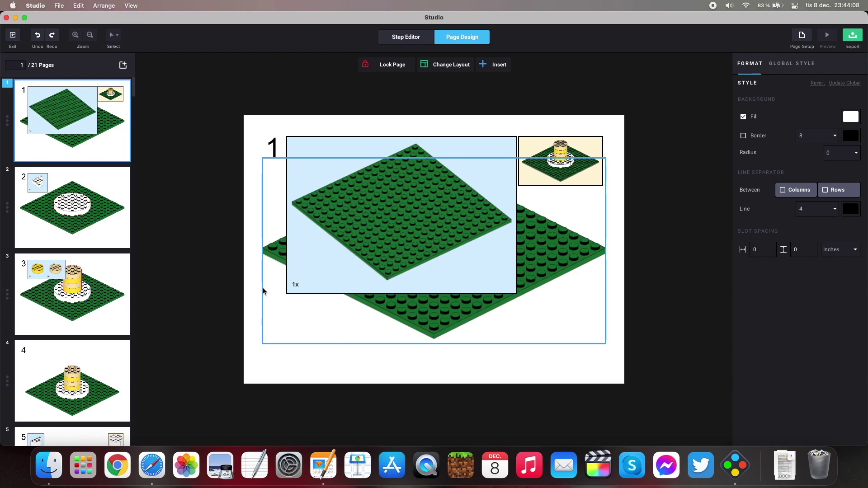
{"action": "left_click", "coordinate": [212, 181]}
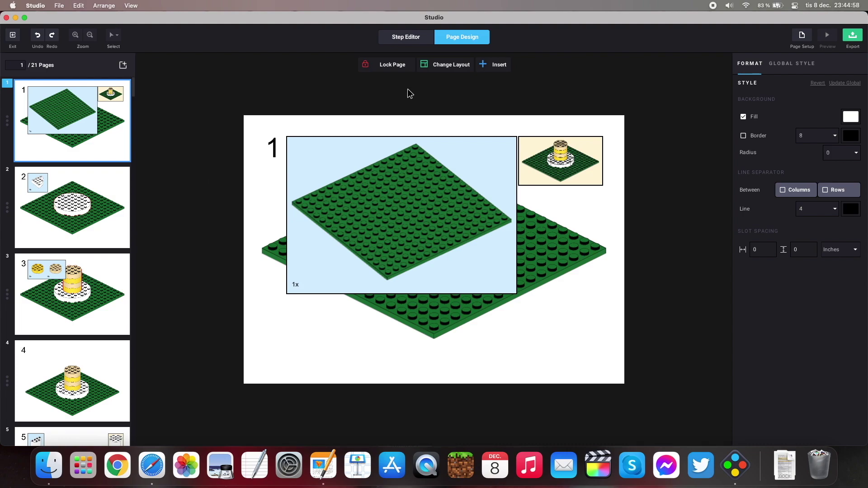
- Look through the available page layouts and the kinds of elements that can be inserted, without applying any
{"action": "left_click", "coordinate": [435, 65]}
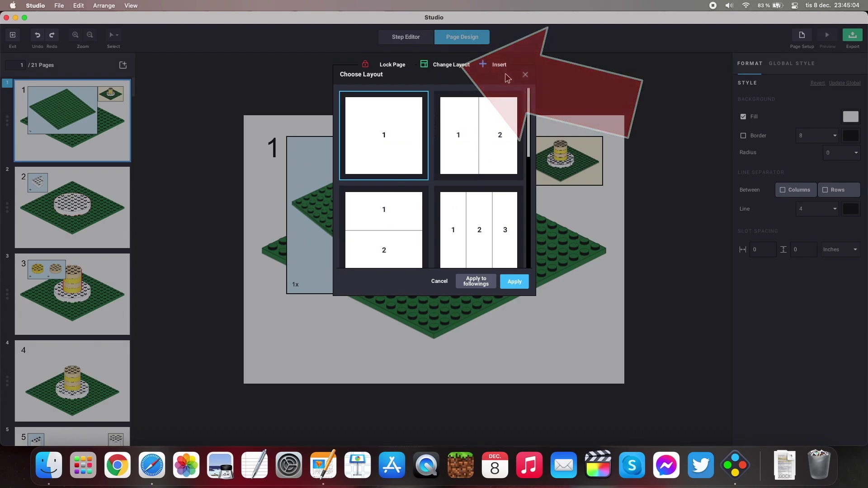
{"action": "left_click", "coordinate": [530, 76]}
{"action": "left_click", "coordinate": [495, 65]}
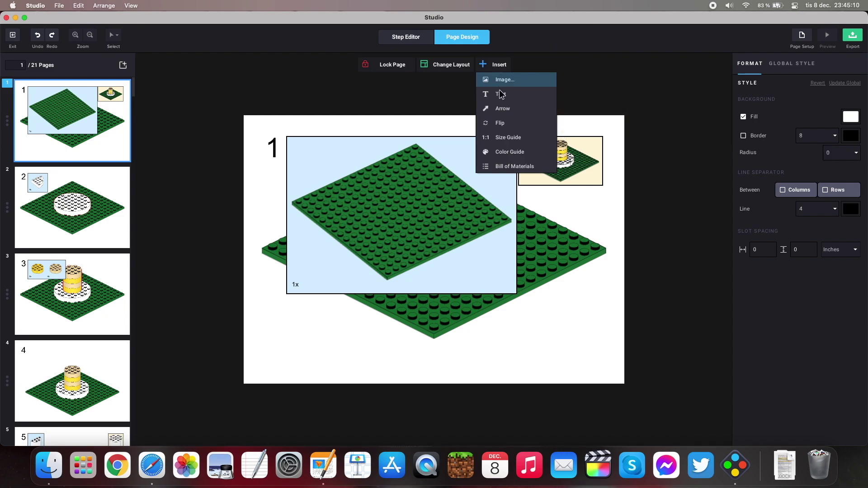
{"action": "left_click", "coordinate": [267, 100]}
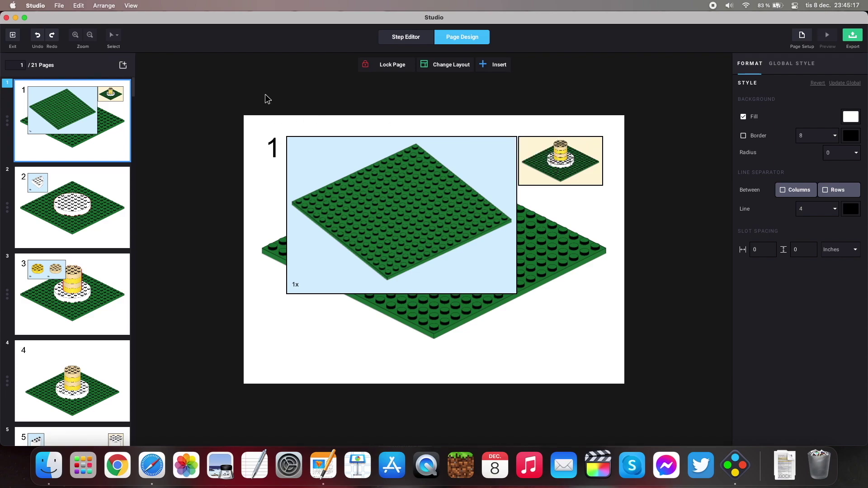
- Set the global page background fill to light cyan, hex DEFFFF
{"action": "left_click", "coordinate": [792, 63]}
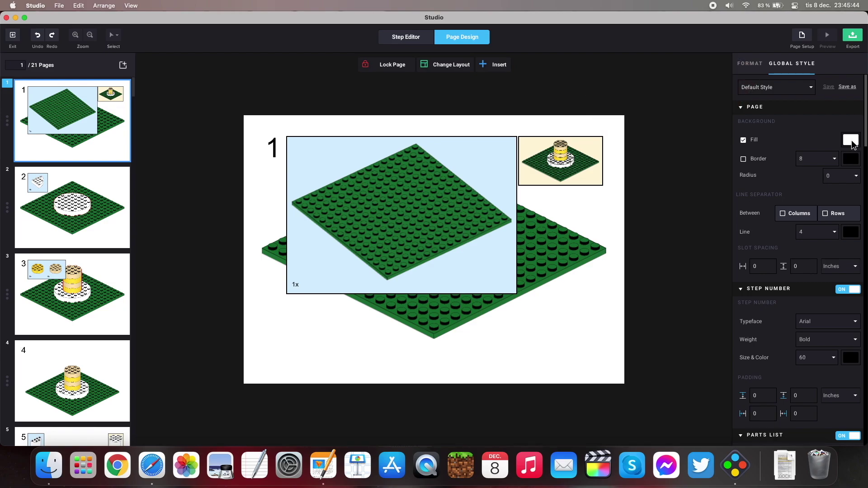
{"action": "left_click", "coordinate": [850, 140]}
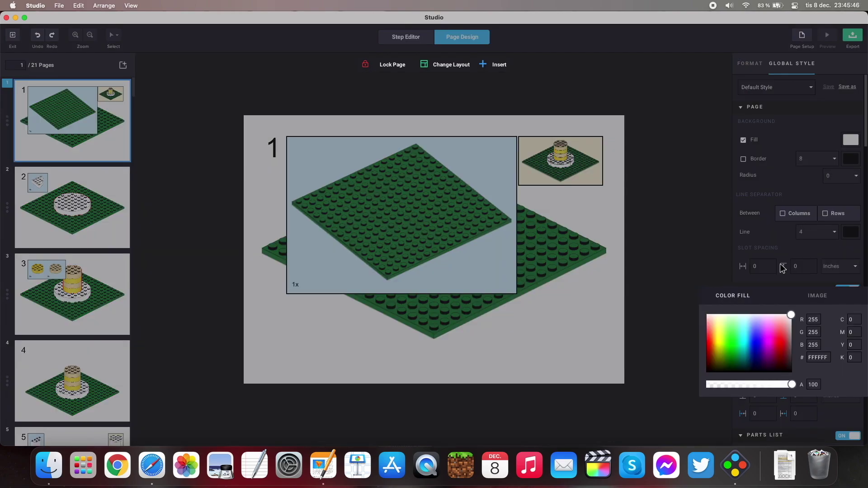
{"action": "left_click_drag", "start_coordinate": [745, 320], "coordinate": [743, 319]}
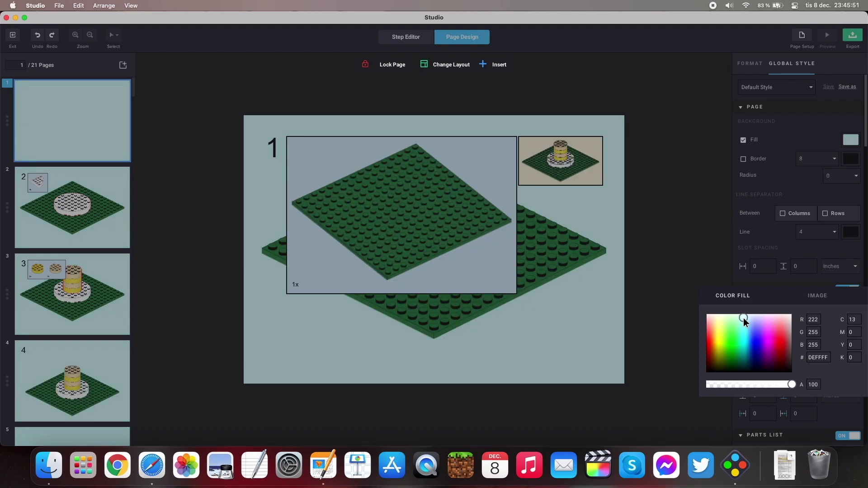
{"action": "left_click", "coordinate": [806, 253]}
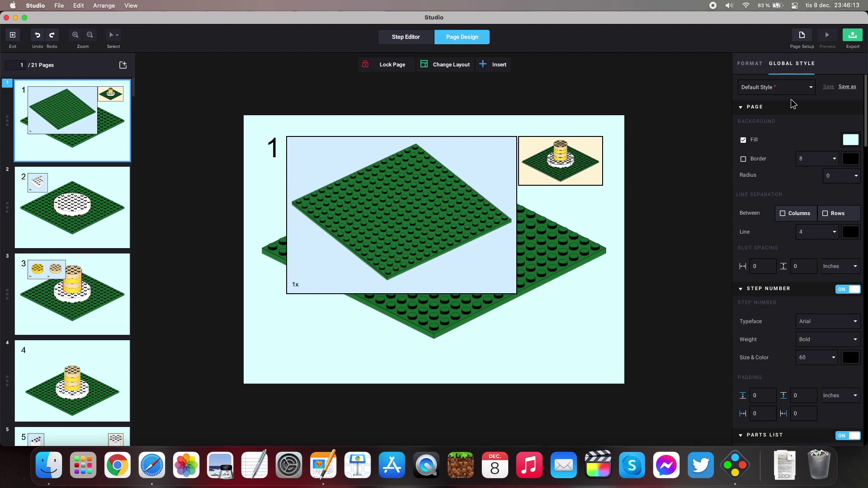
- Set the part scale of page 1's parts list to 28%, and reopen the global style settings
{"action": "left_click", "coordinate": [751, 64]}
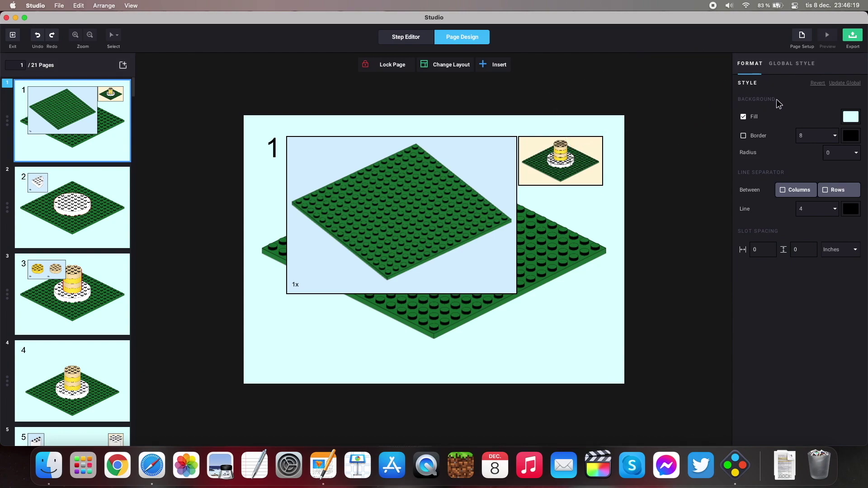
{"action": "left_click", "coordinate": [474, 143]}
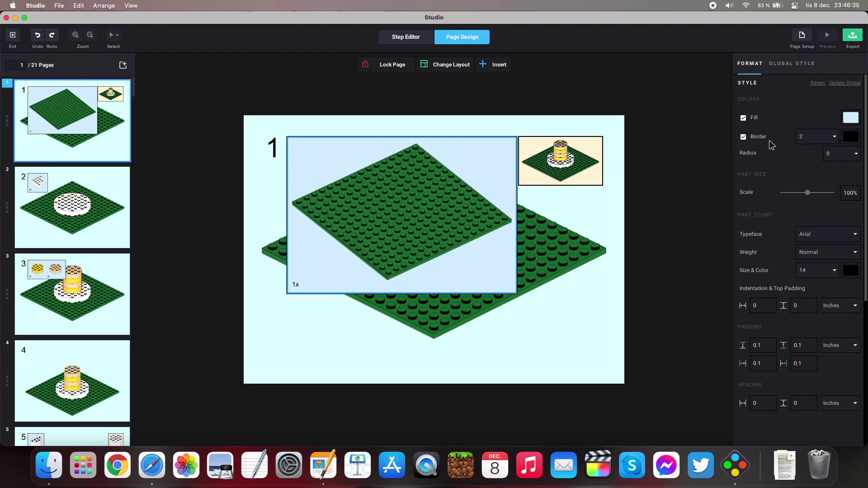
{"action": "scroll", "coordinate": [795, 160], "scroll_direction": "down", "scroll_amount": 1}
{"action": "left_click_drag", "start_coordinate": [808, 190], "coordinate": [788, 194]}
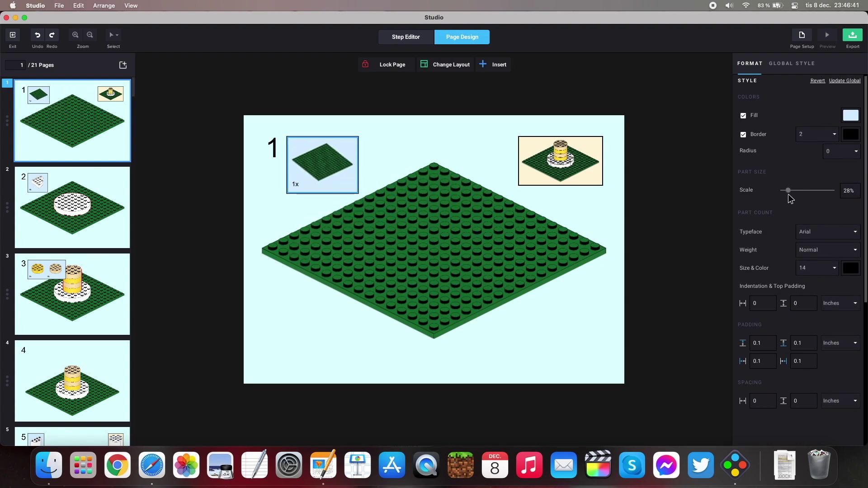
{"action": "left_click", "coordinate": [793, 63]}
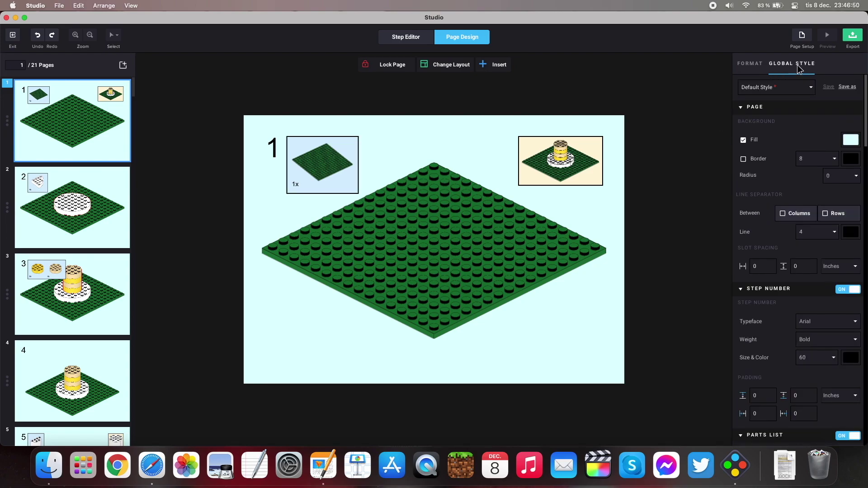
- Set the global new part highlight to yellow, hex FDFF32, with a thickness of 3, using page 2 as the preview
{"action": "scroll", "coordinate": [799, 236], "scroll_direction": "down", "scroll_amount": 5}
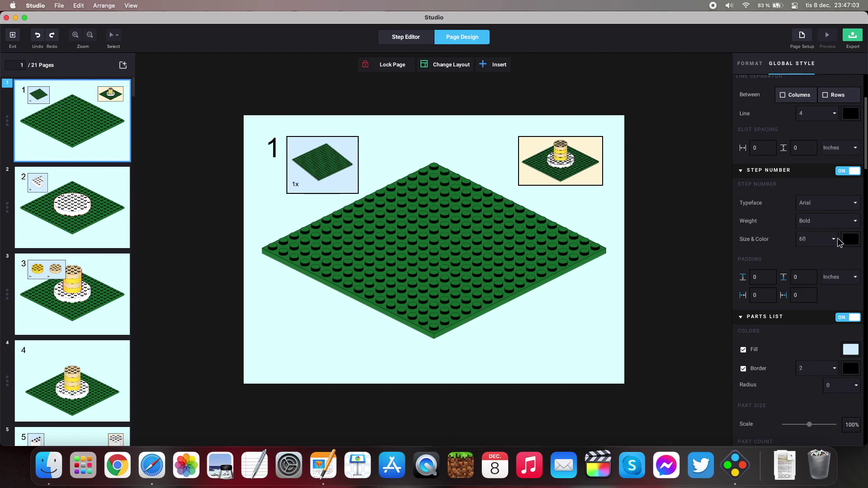
{"action": "scroll", "coordinate": [820, 252], "scroll_direction": "down", "scroll_amount": 3}
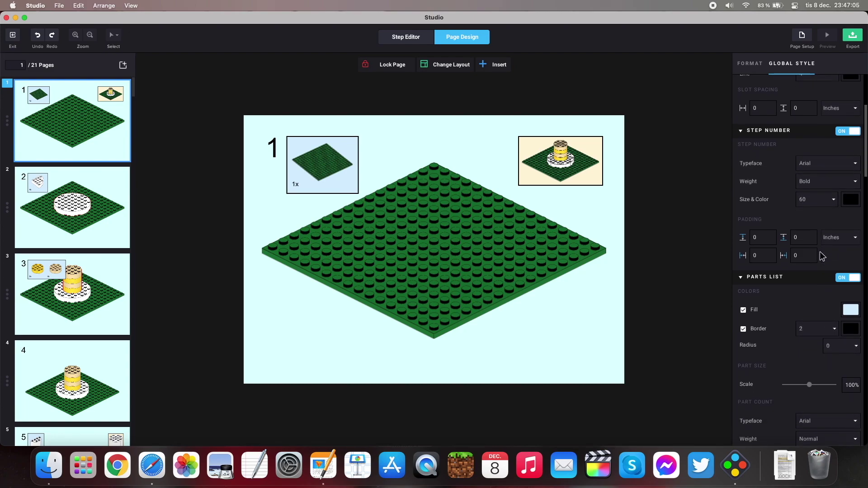
{"action": "scroll", "coordinate": [820, 251], "scroll_direction": "down", "scroll_amount": 5}
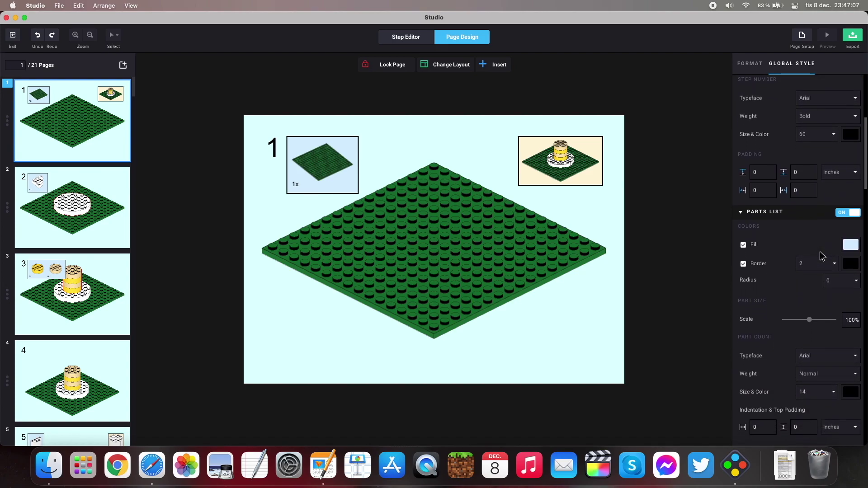
{"action": "scroll", "coordinate": [820, 251], "scroll_direction": "down", "scroll_amount": 3}
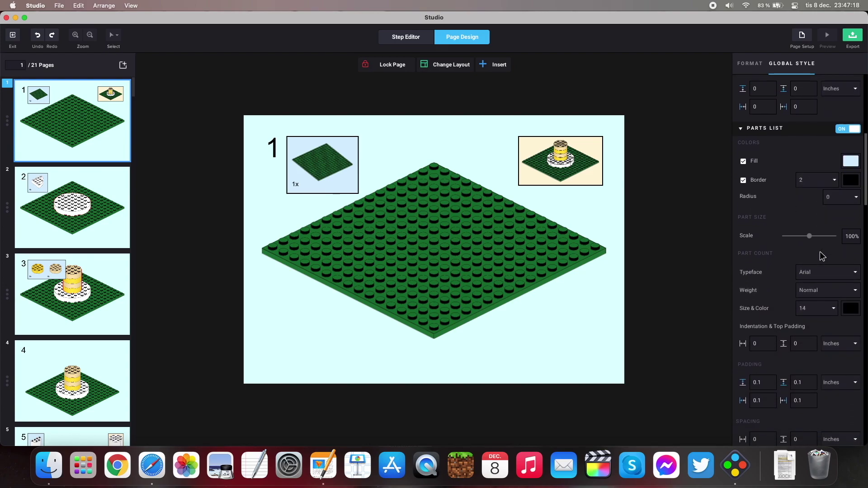
{"action": "scroll", "coordinate": [820, 252], "scroll_direction": "down", "scroll_amount": 10}
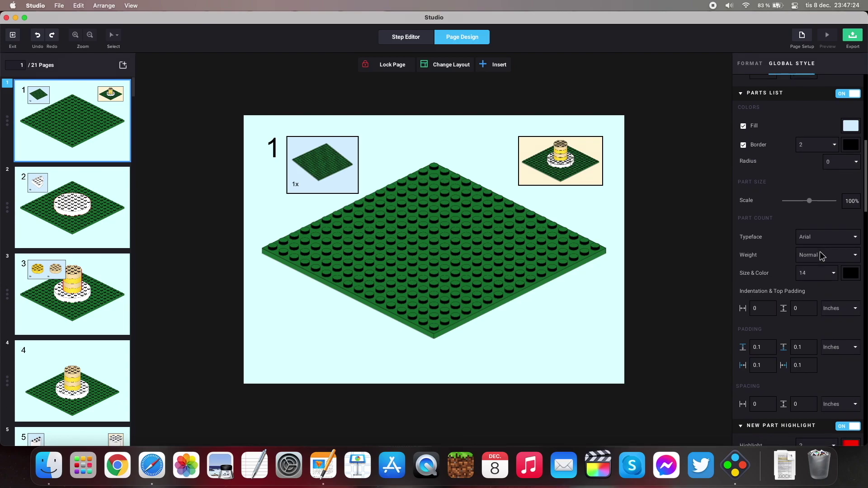
{"action": "scroll", "coordinate": [820, 252], "scroll_direction": "down", "scroll_amount": 2}
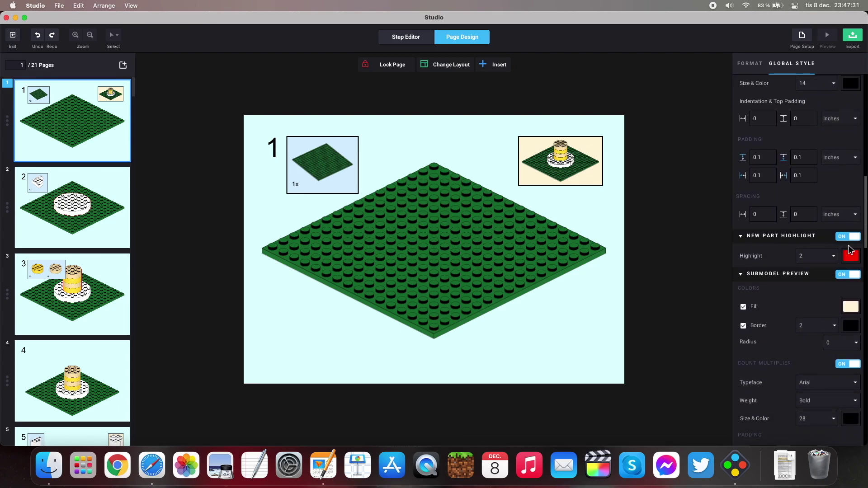
{"action": "left_click", "coordinate": [102, 229]}
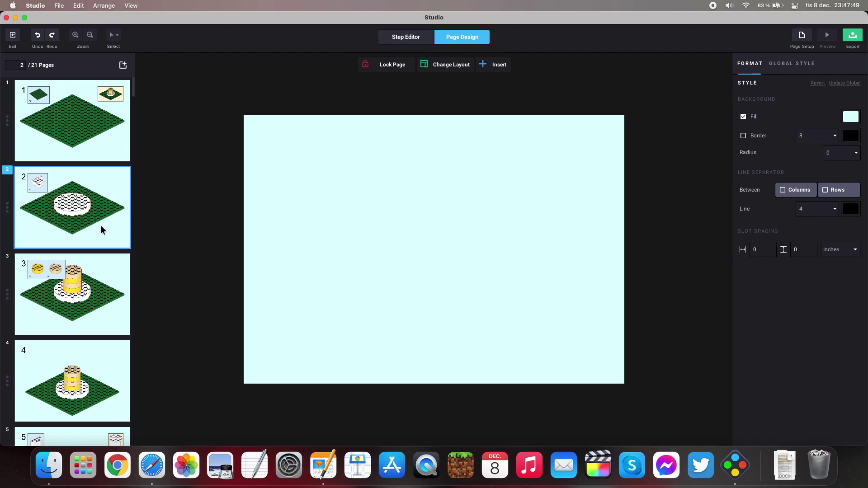
{"action": "left_click", "coordinate": [791, 64]}
{"action": "left_click", "coordinate": [849, 256]}
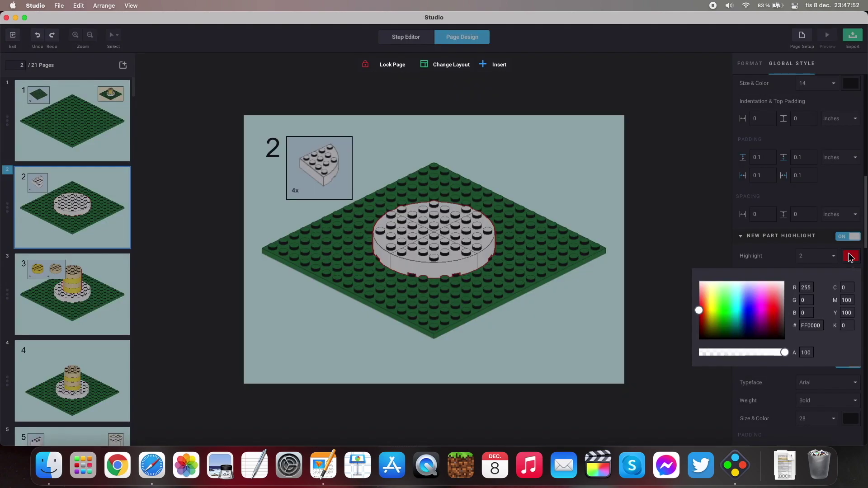
{"action": "left_click", "coordinate": [712, 305]}
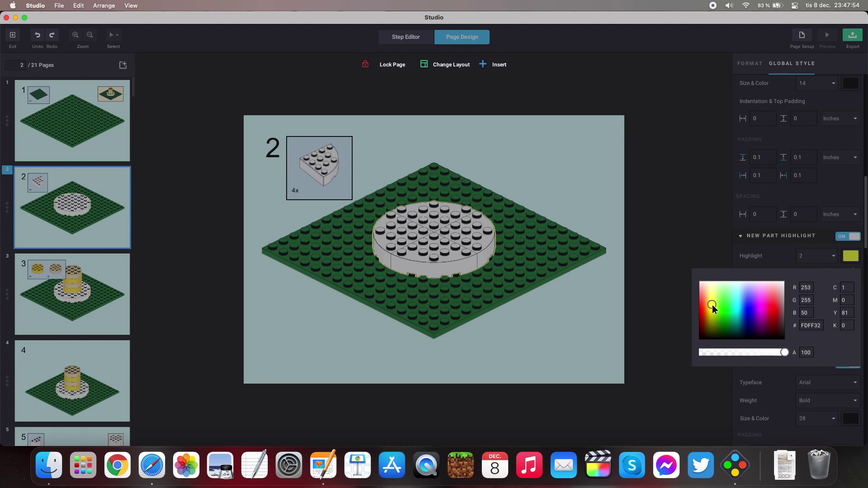
{"action": "left_click", "coordinate": [785, 245]}
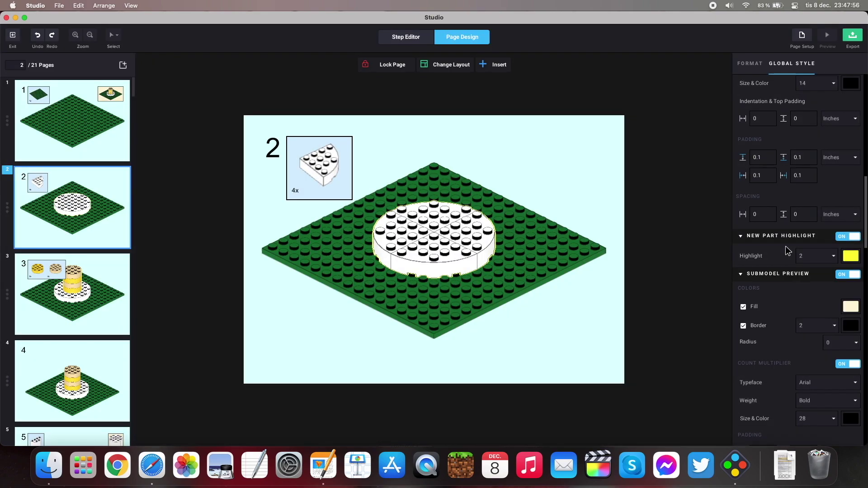
{"action": "left_click", "coordinate": [820, 255]}
{"action": "left_click", "coordinate": [816, 291]}
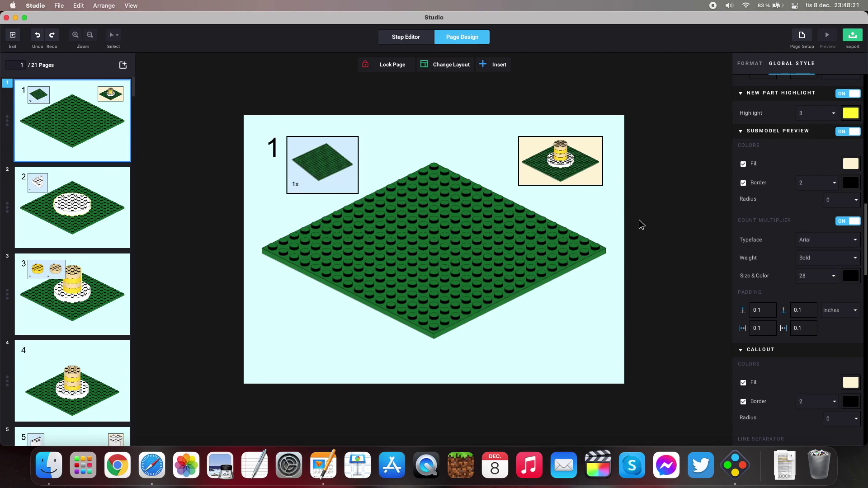
- Inspect the submodel preview's settings on page 1 and the global style options for submodel previews and callouts
{"action": "left_click", "coordinate": [587, 165]}
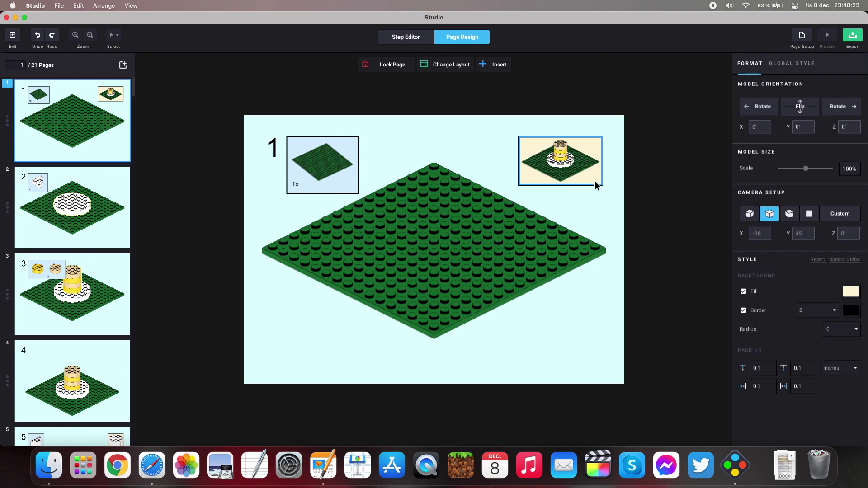
{"action": "left_click", "coordinate": [691, 168]}
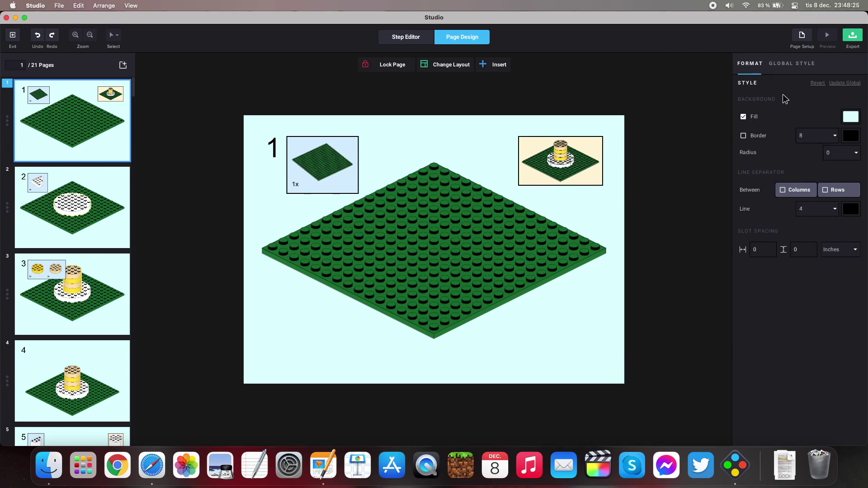
{"action": "left_click", "coordinate": [793, 64]}
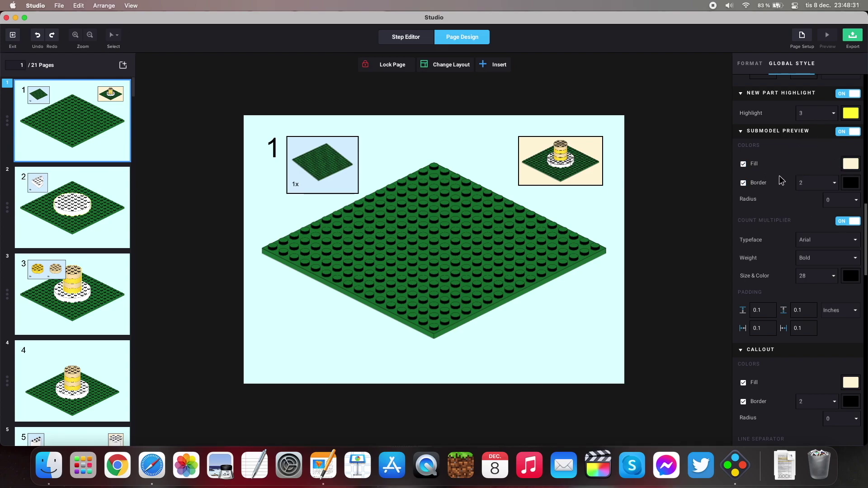
{"action": "scroll", "coordinate": [796, 220], "scroll_direction": "down", "scroll_amount": 6}
{"action": "scroll", "coordinate": [795, 218], "scroll_direction": "down", "scroll_amount": 1}
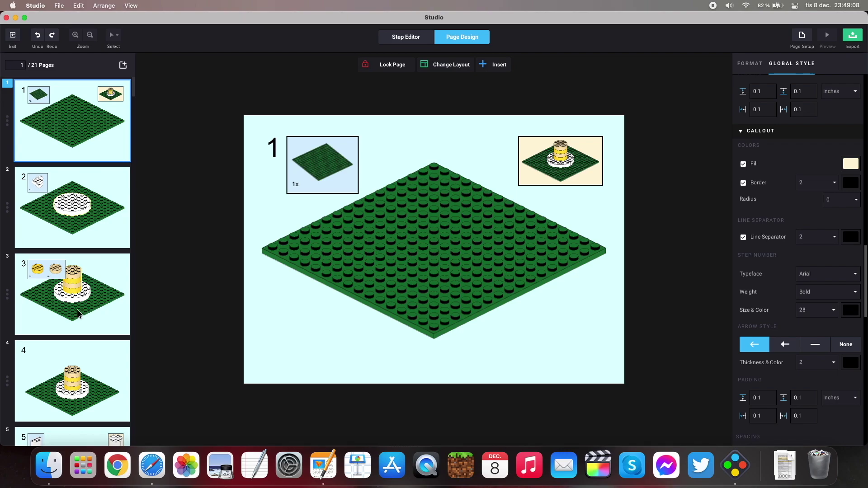
{"action": "scroll", "coordinate": [77, 309], "scroll_direction": "down", "scroll_amount": 6}
- Convert the tower segment submodel starting at step 5 on page 5 into a callout
{"action": "left_click", "coordinate": [79, 296]}
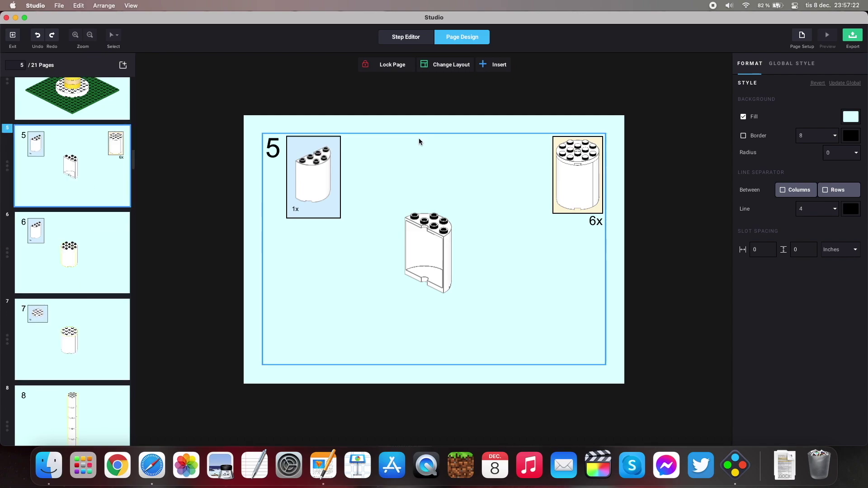
{"action": "left_click", "coordinate": [419, 139]}
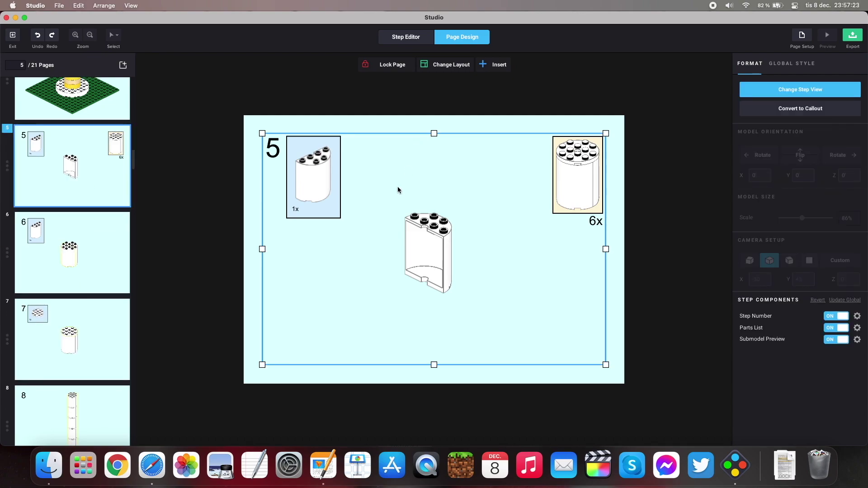
{"action": "left_click", "coordinate": [798, 111]}
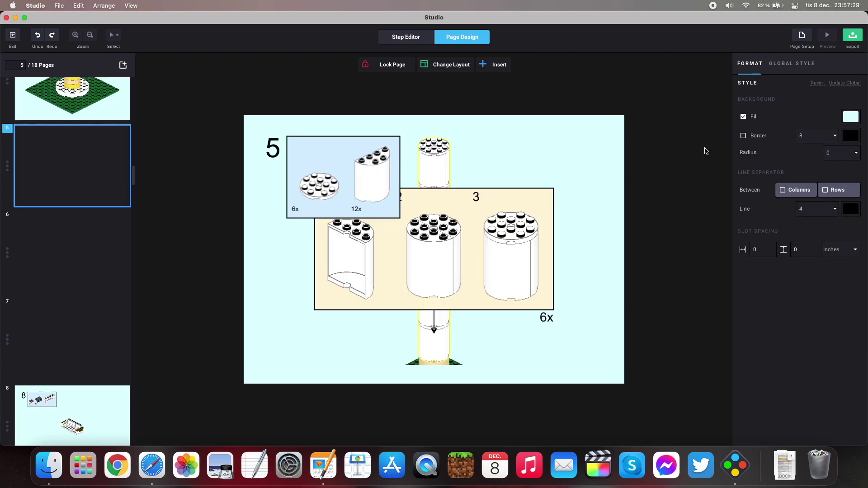
- Reduce the model scale in page 5's callout and move the callout clear of the parts list, to the right of the tower
{"action": "left_click", "coordinate": [493, 193]}
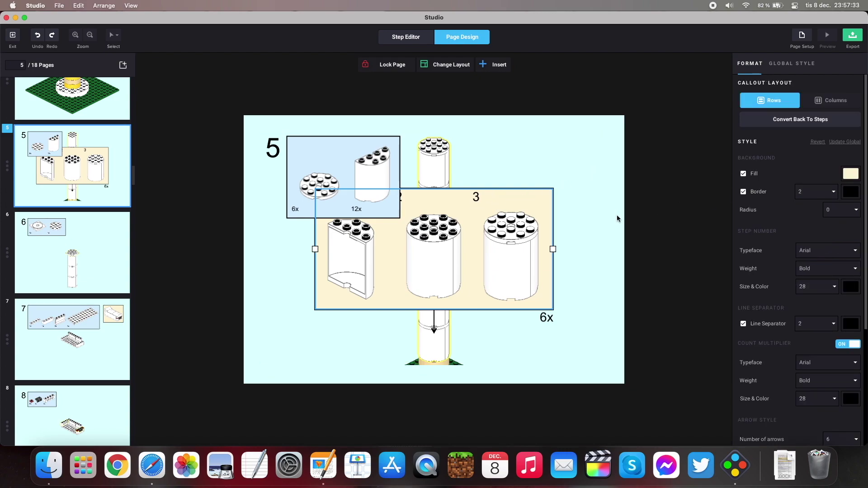
{"action": "double_click", "coordinate": [343, 260]}
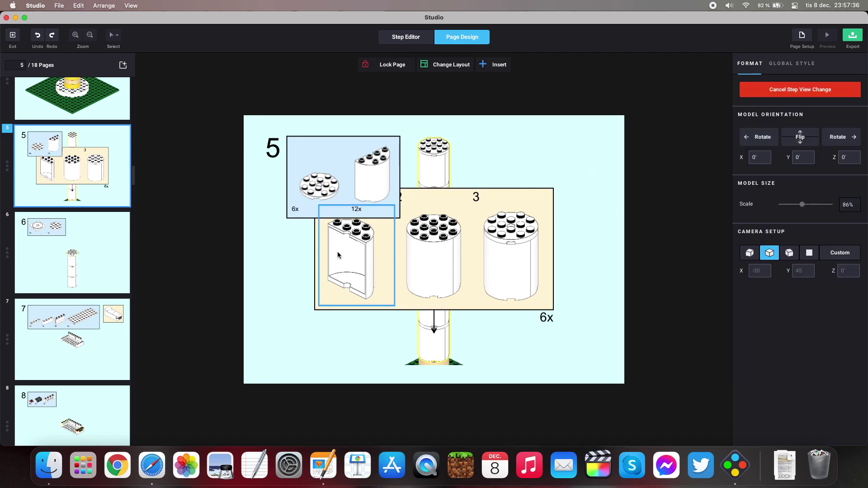
{"action": "left_click_drag", "start_coordinate": [800, 207], "coordinate": [794, 205]}
{"action": "left_click", "coordinate": [443, 194]}
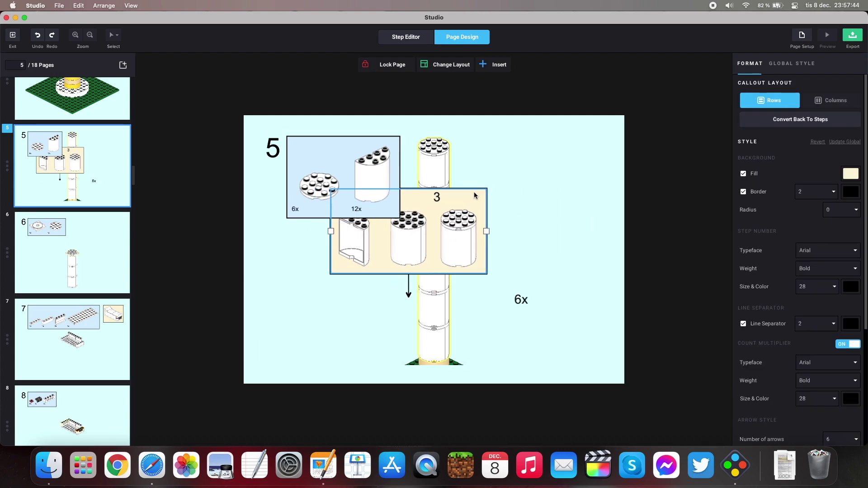
{"action": "left_click_drag", "start_coordinate": [471, 183], "coordinate": [544, 151]}
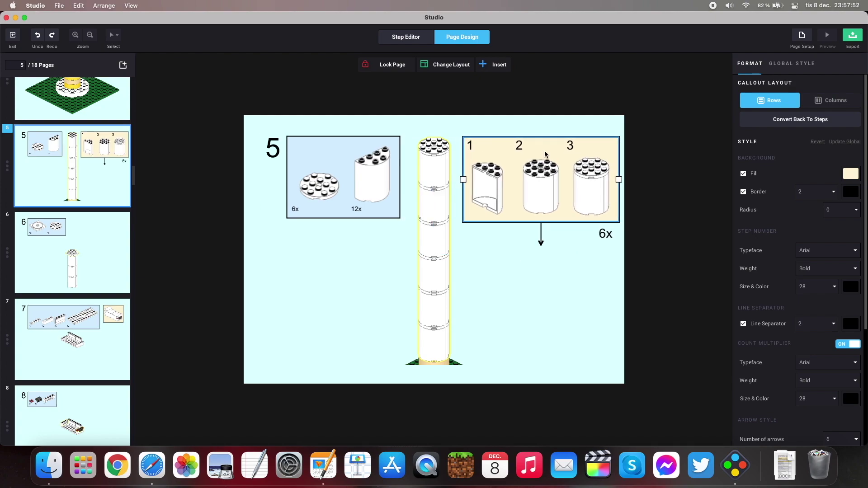
- Arrange page 5's callout in columns and reduce its model scale further so it fits beside the tower
{"action": "left_click", "coordinate": [841, 104]}
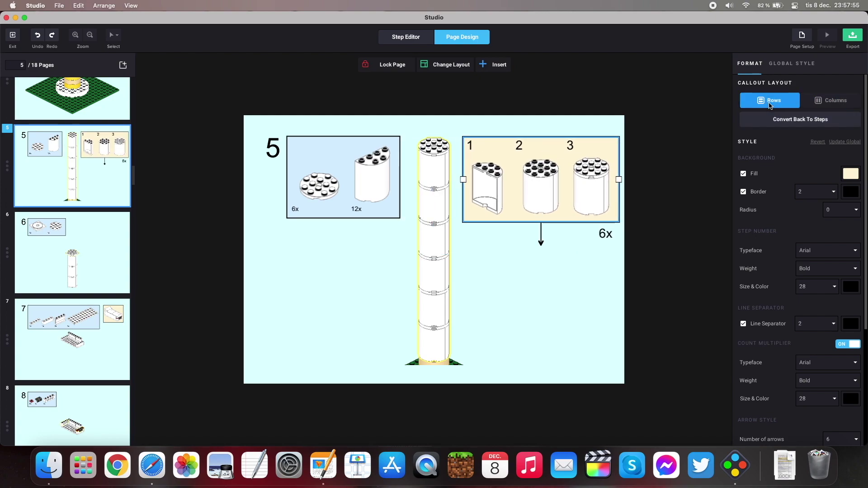
{"action": "left_click", "coordinate": [837, 104]}
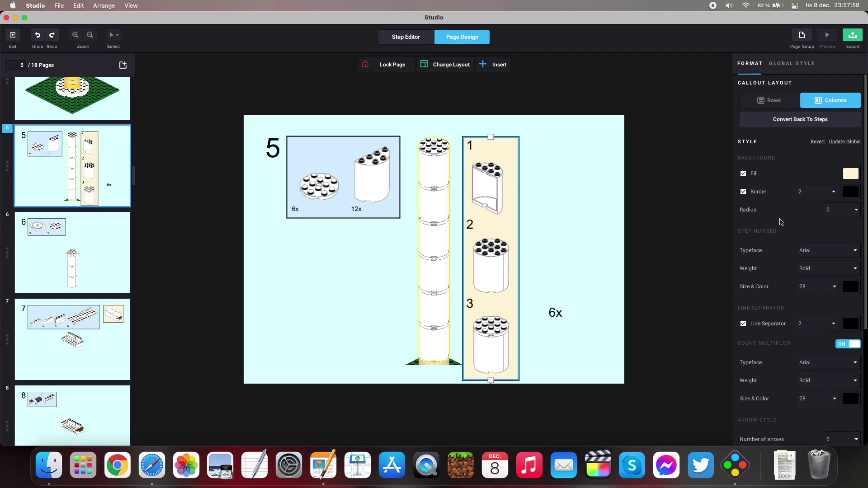
{"action": "left_click", "coordinate": [546, 188]}
{"action": "left_click", "coordinate": [487, 180]}
{"action": "left_click", "coordinate": [490, 143]}
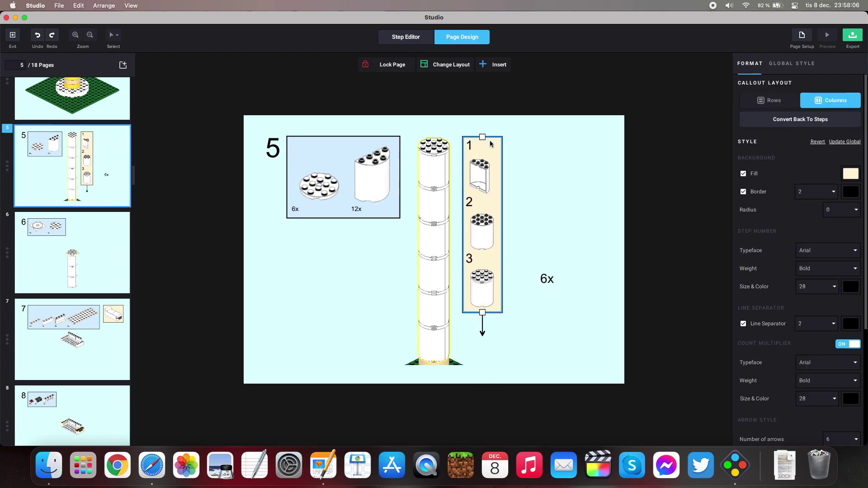
- Move the column callout farther from the tower, place its 6x multiplier beneath it, and route arrows to the tower's base and second-lowest segment
{"action": "left_click_drag", "start_coordinate": [491, 144], "coordinate": [547, 144]}
{"action": "left_click_drag", "start_coordinate": [604, 278], "coordinate": [455, 358]}
{"action": "left_click", "coordinate": [538, 335]}
{"action": "left_click", "coordinate": [539, 335]}
{"action": "left_click_drag", "start_coordinate": [539, 335], "coordinate": [455, 313]}
{"action": "left_click", "coordinate": [540, 333]}
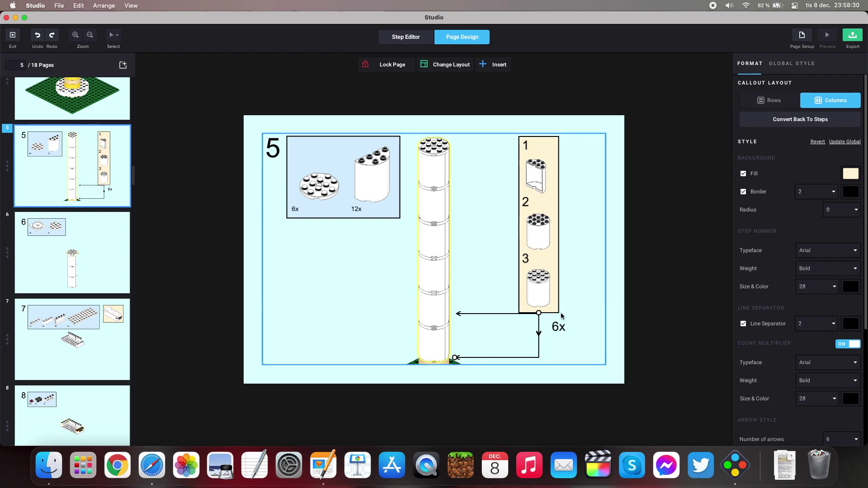
- Set the arrow style of page 5's callout to None
{"action": "scroll", "coordinate": [793, 235], "scroll_direction": "down", "scroll_amount": 5}
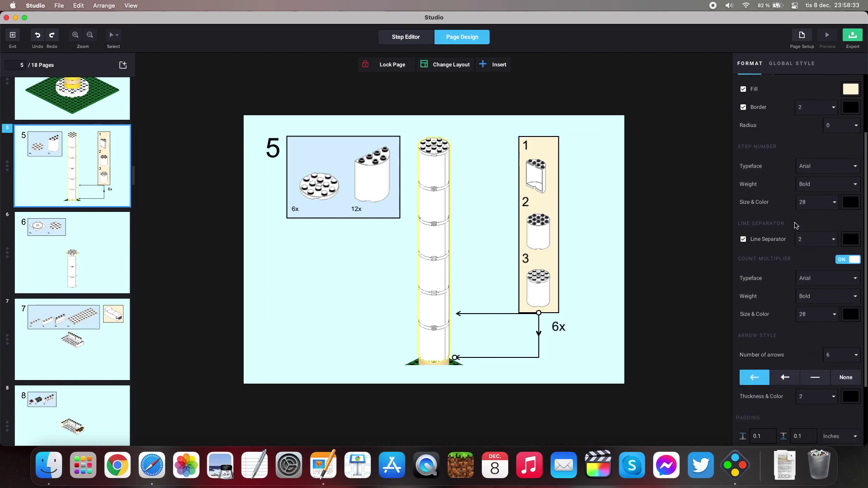
{"action": "scroll", "coordinate": [778, 310], "scroll_direction": "down", "scroll_amount": 1}
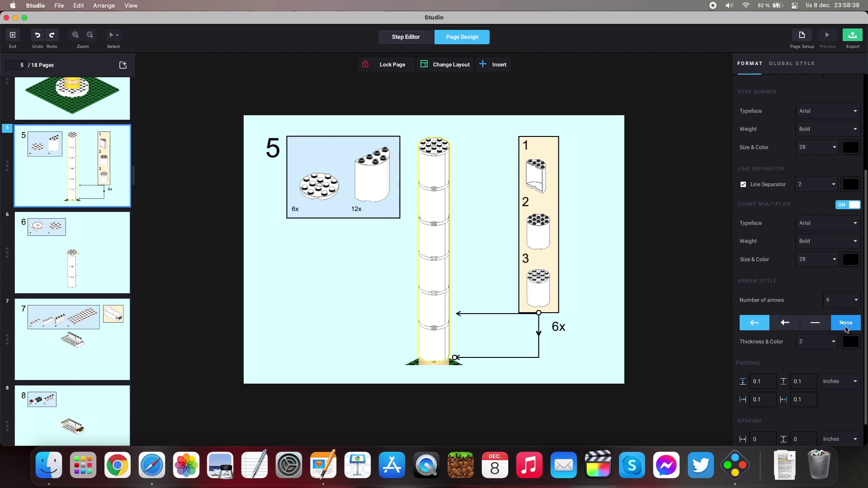
{"action": "left_click", "coordinate": [846, 323]}
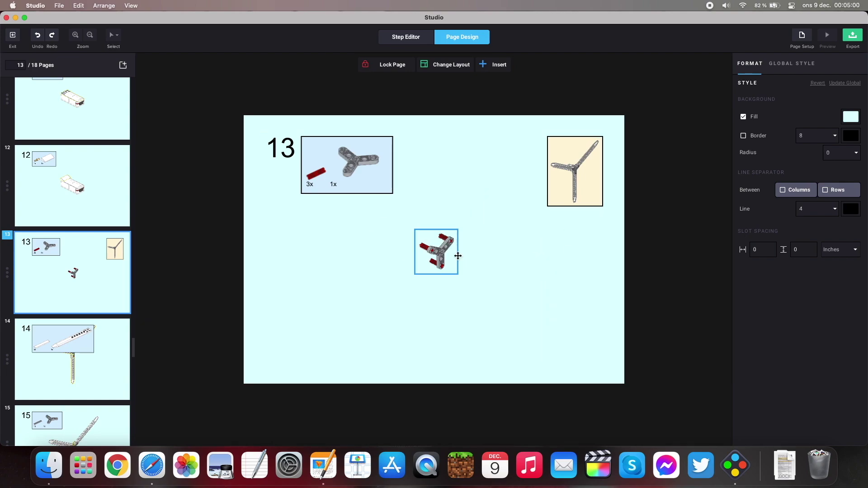
- Change the step view of step 13 by rotating the rotor hub model to 90 degrees on Z
{"action": "left_click", "coordinate": [521, 296]}
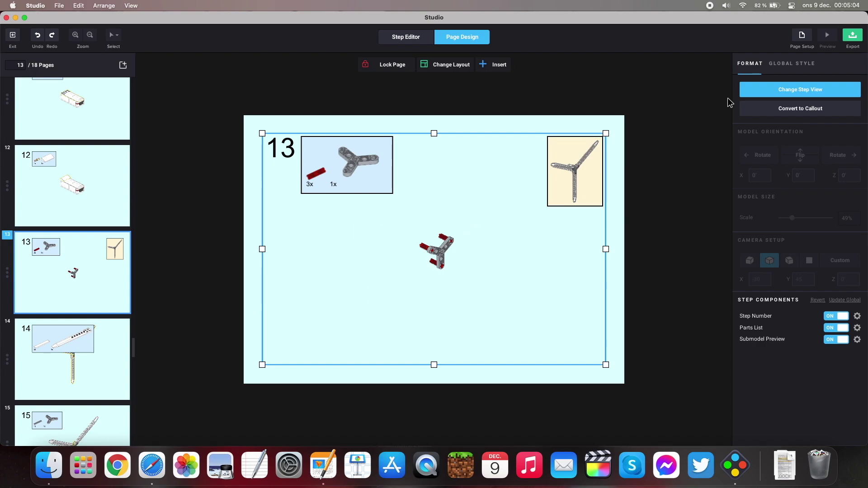
{"action": "left_click", "coordinate": [817, 89]}
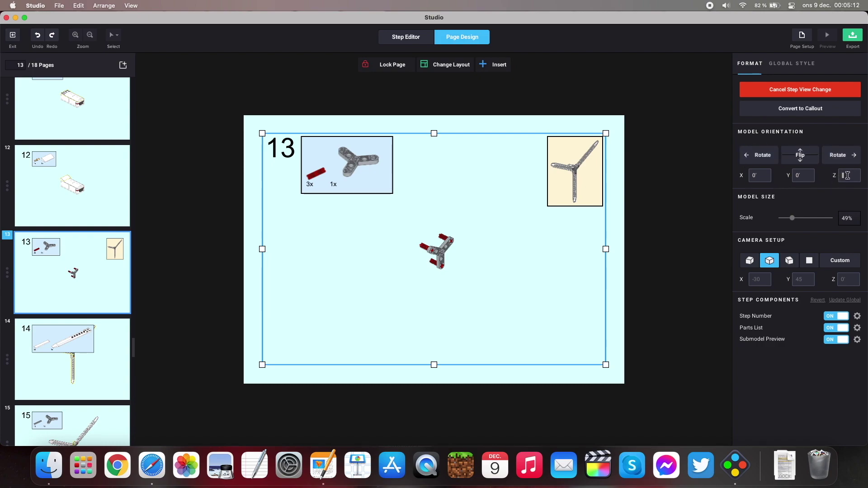
{"action": "type", "text": "90"}
{"action": "key", "text": "Return"}
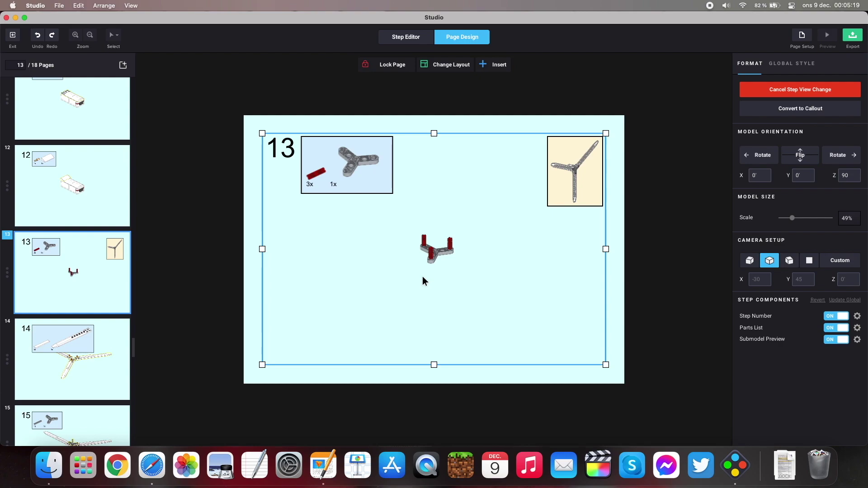
- Check the rotor's orientation on pages 14 through 17 and the final assembly on page 18
{"action": "left_click", "coordinate": [60, 378]}
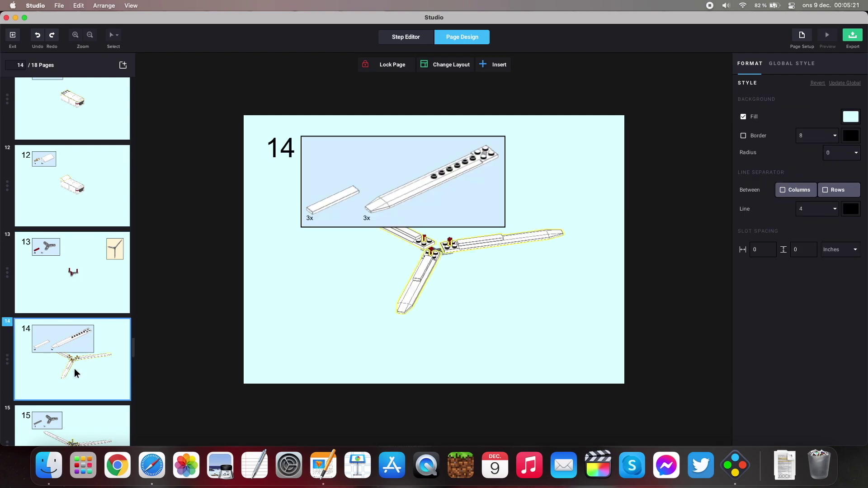
{"action": "scroll", "coordinate": [74, 362], "scroll_direction": "down", "scroll_amount": 4}
{"action": "left_click", "coordinate": [77, 344]}
{"action": "scroll", "coordinate": [77, 344], "scroll_direction": "down", "scroll_amount": 3}
{"action": "left_click", "coordinate": [77, 343]}
{"action": "scroll", "coordinate": [78, 344], "scroll_direction": "down", "scroll_amount": 2}
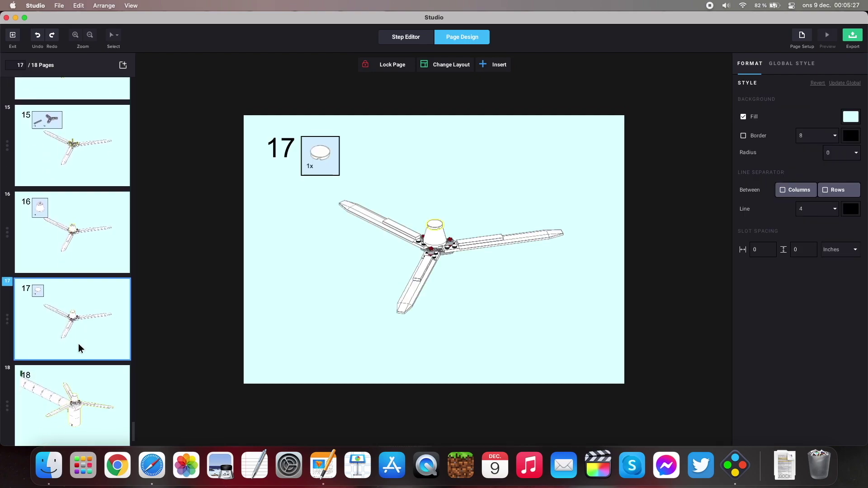
{"action": "left_click", "coordinate": [77, 364]}
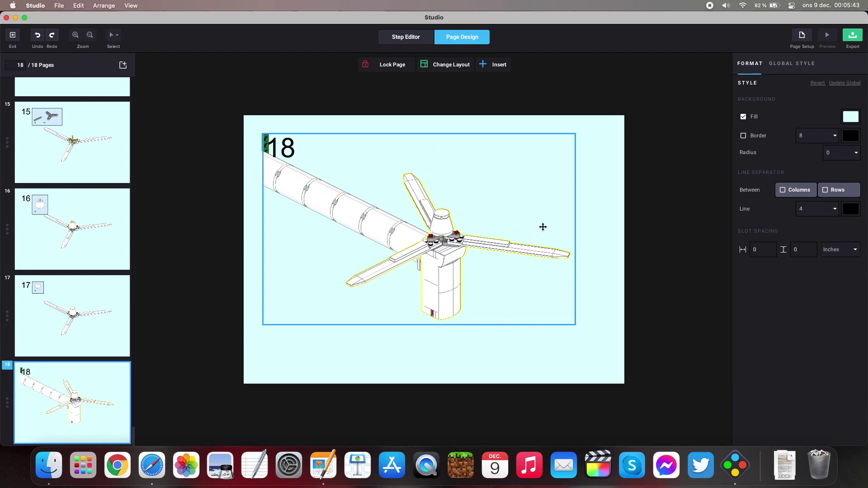
- Change the step view of step 18 by rotating the turbine model to 0 degrees on Z
{"action": "left_click", "coordinate": [556, 207]}
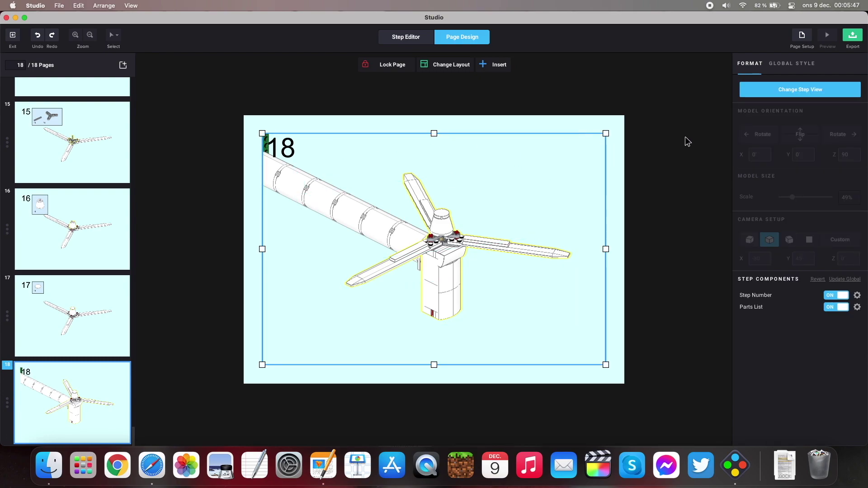
{"action": "left_click", "coordinate": [787, 91]}
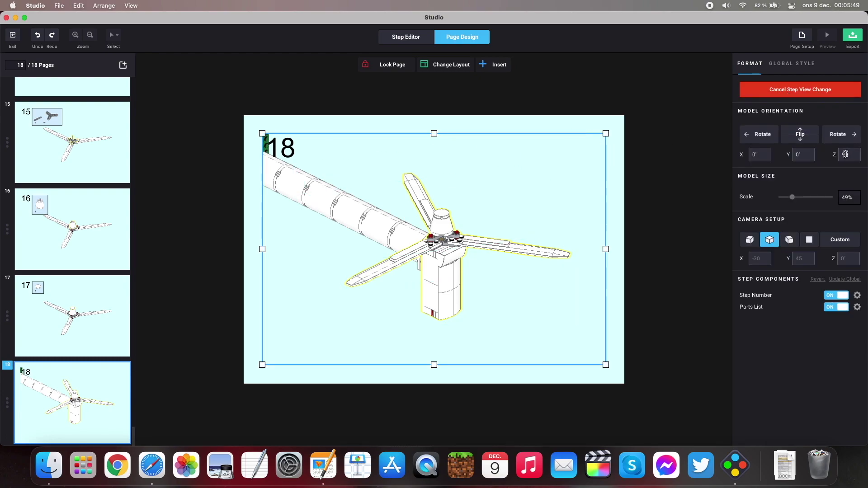
{"action": "key", "text": "Return"}
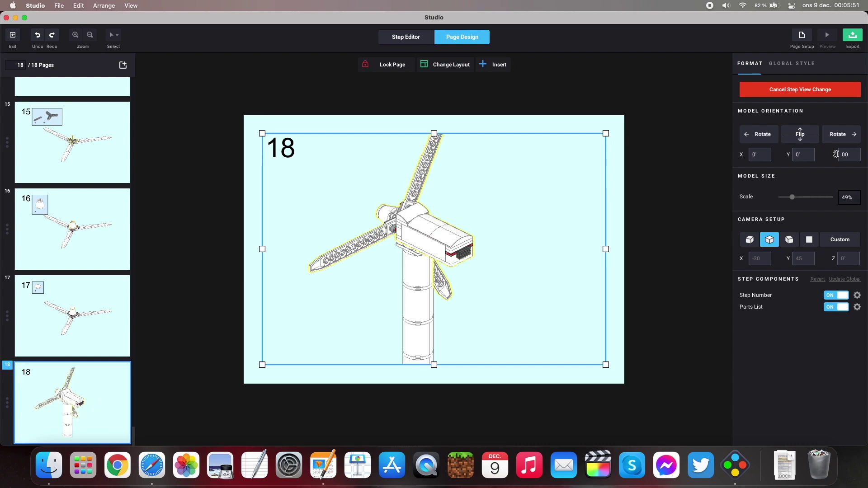
{"action": "left_click", "coordinate": [696, 113]}
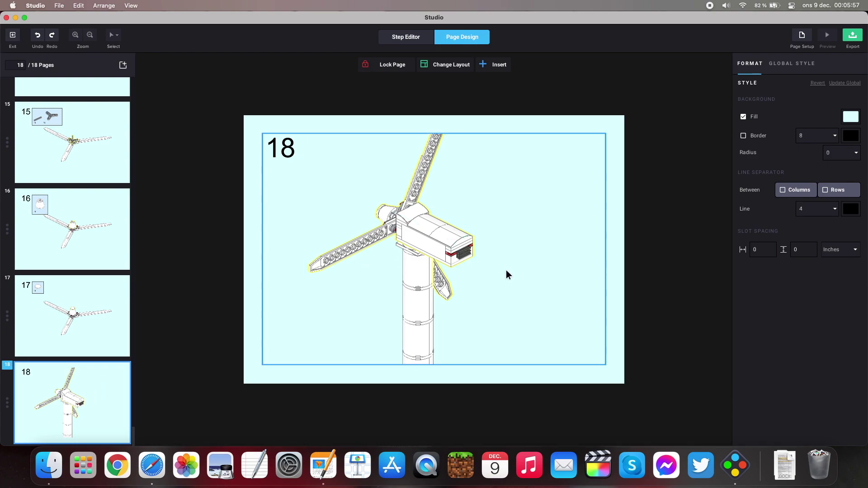
- Rotate the turbine model in step 18 to 90 degrees on Y
{"action": "left_click", "coordinate": [458, 205]}
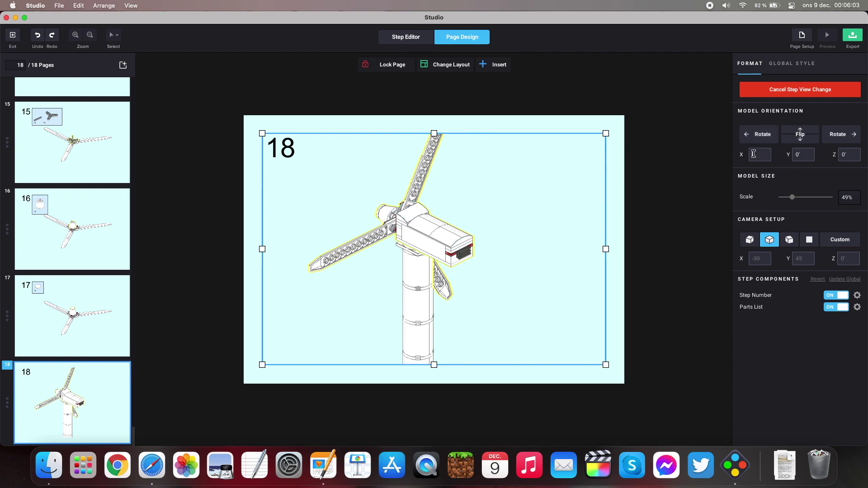
{"action": "left_click", "coordinate": [807, 154]}
{"action": "type", "text": "90"}
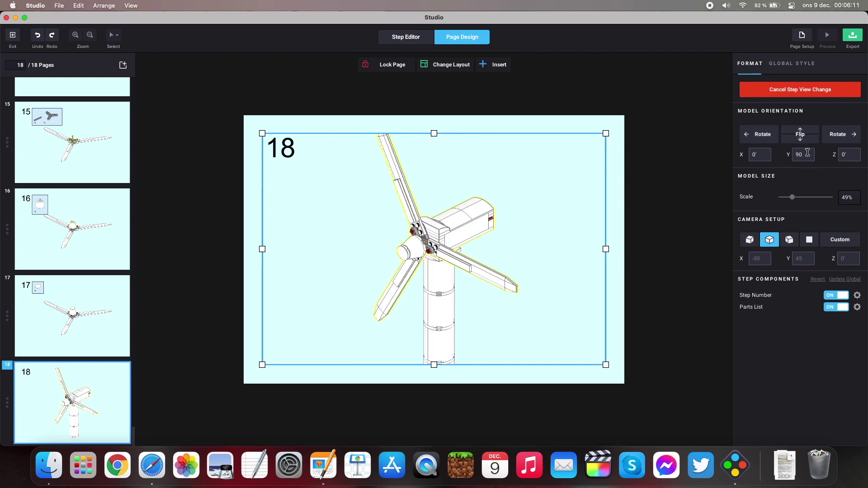
{"action": "left_click", "coordinate": [713, 153]}
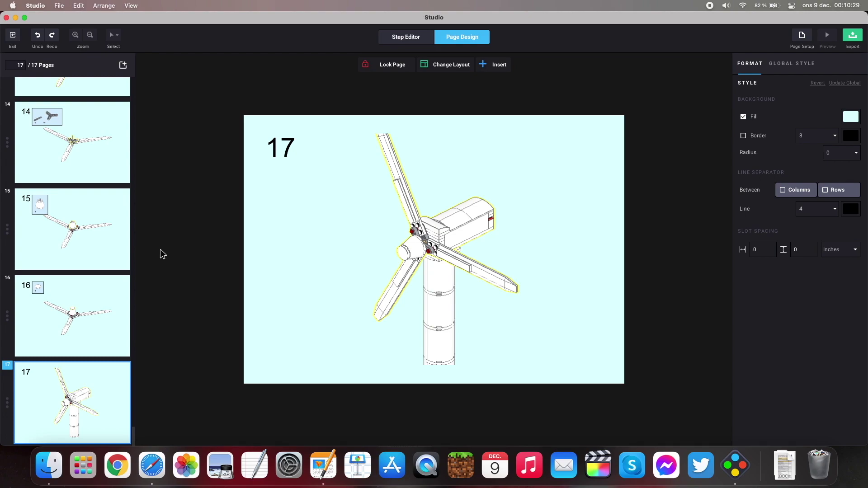
- Add a blank page at the end of the instructions and insert a bill of materials on it
{"action": "left_click", "coordinate": [123, 66]}
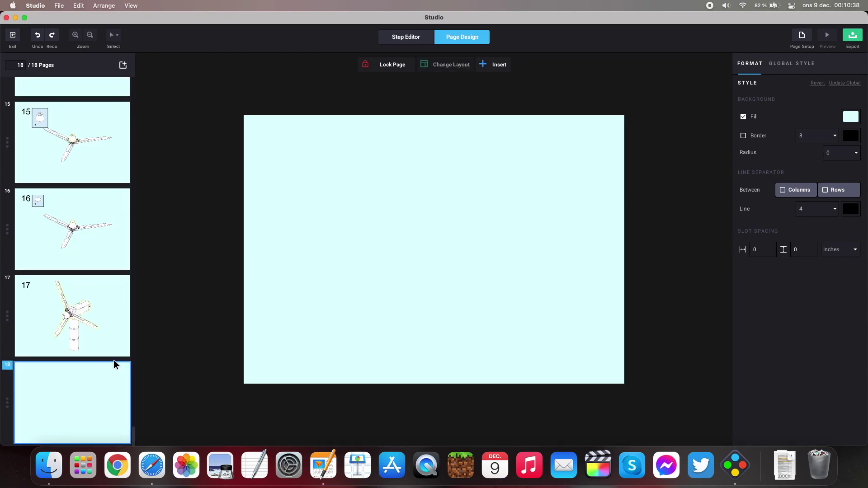
{"action": "left_click", "coordinate": [497, 66]}
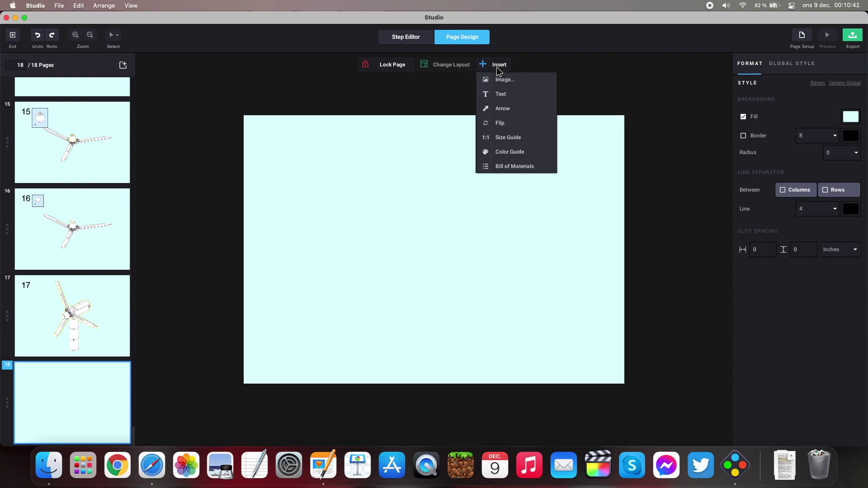
{"action": "left_click", "coordinate": [511, 167]}
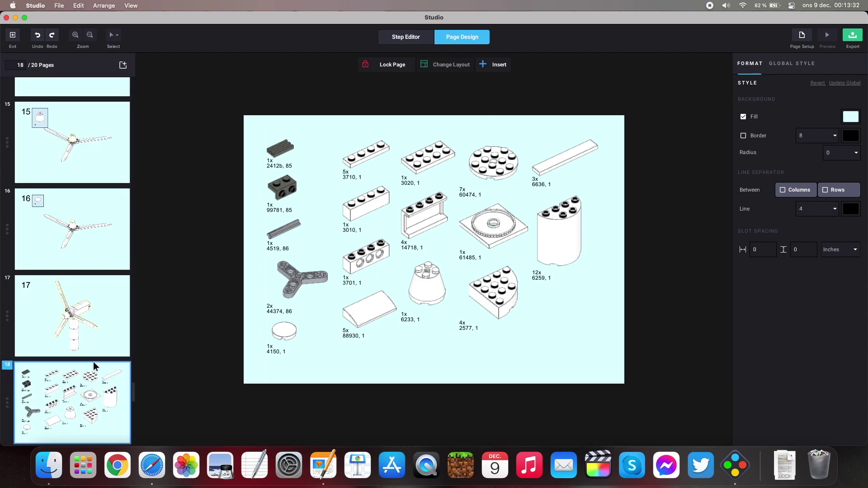
- Reduce the part scale of the bill of materials on page 18 to about 42% so every part fits on one page
{"action": "scroll", "coordinate": [96, 366], "scroll_direction": "down", "scroll_amount": 5}
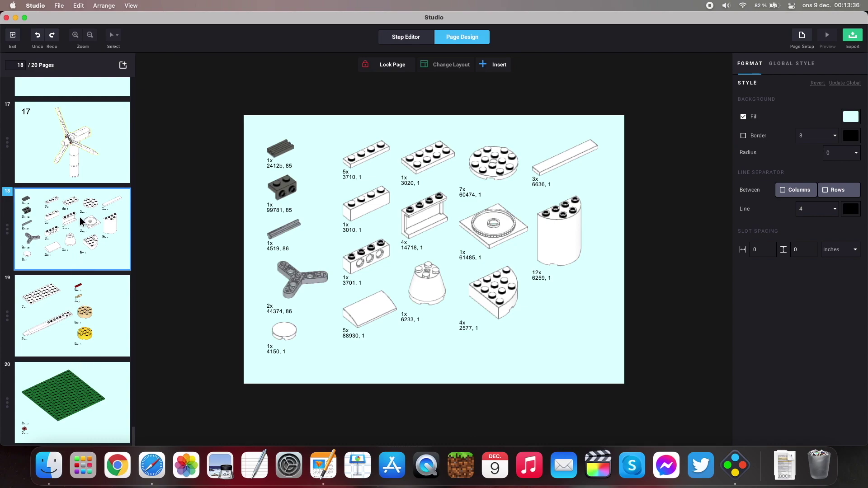
{"action": "left_click", "coordinate": [467, 343]}
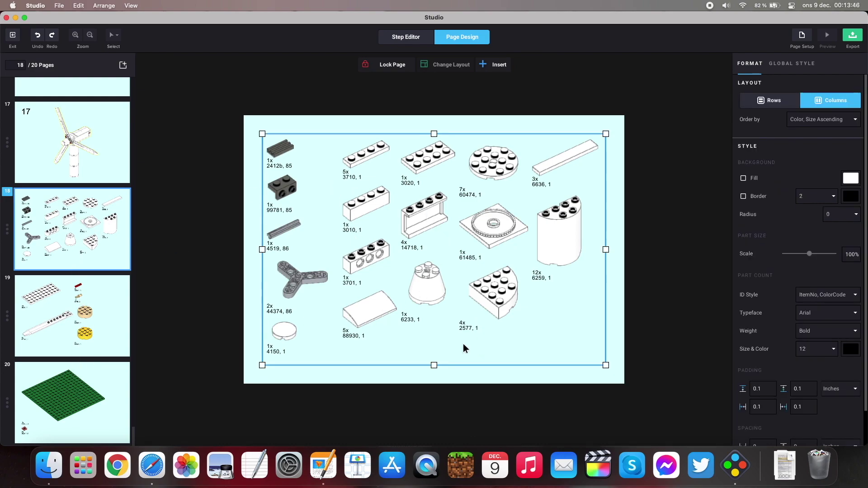
{"action": "left_click_drag", "start_coordinate": [809, 254], "coordinate": [794, 255]}
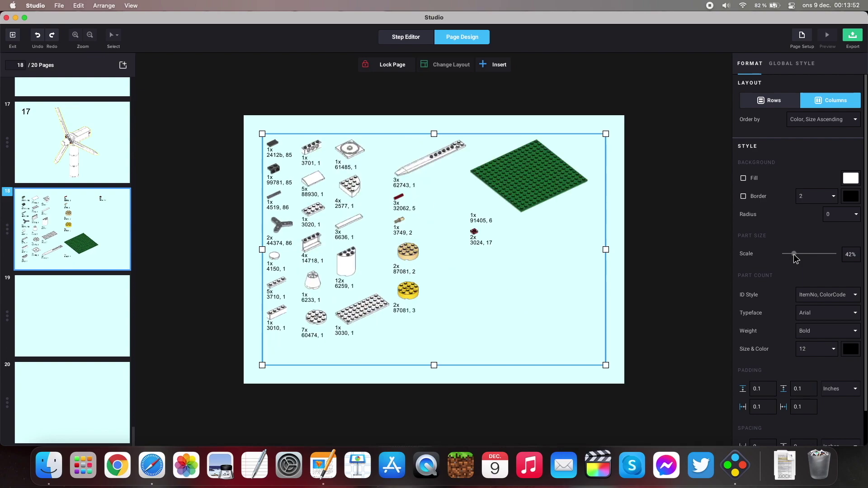
- Delete the two empty pages 19 and 20 following the bill of materials
{"action": "left_click", "coordinate": [97, 305]}
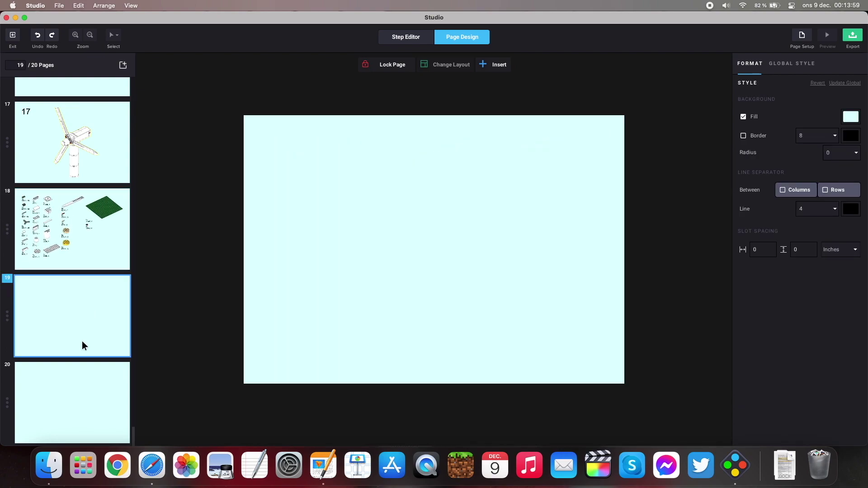
{"action": "right_click", "coordinate": [50, 311]}
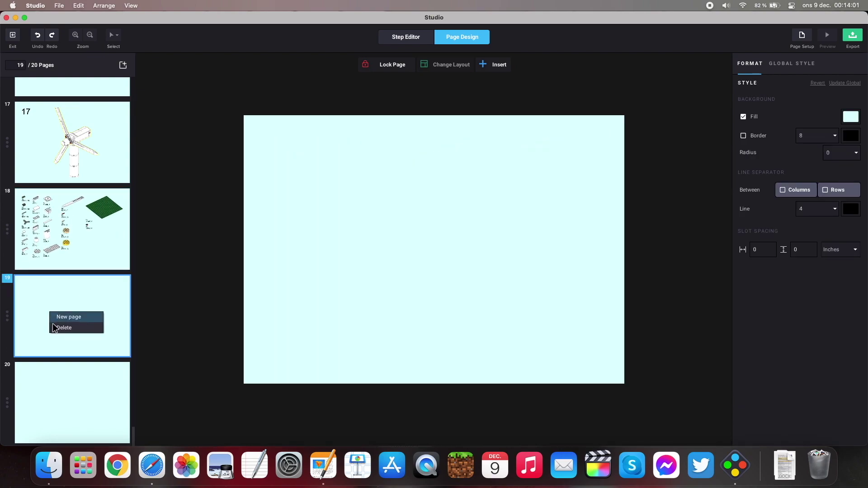
{"action": "left_click", "coordinate": [53, 324]}
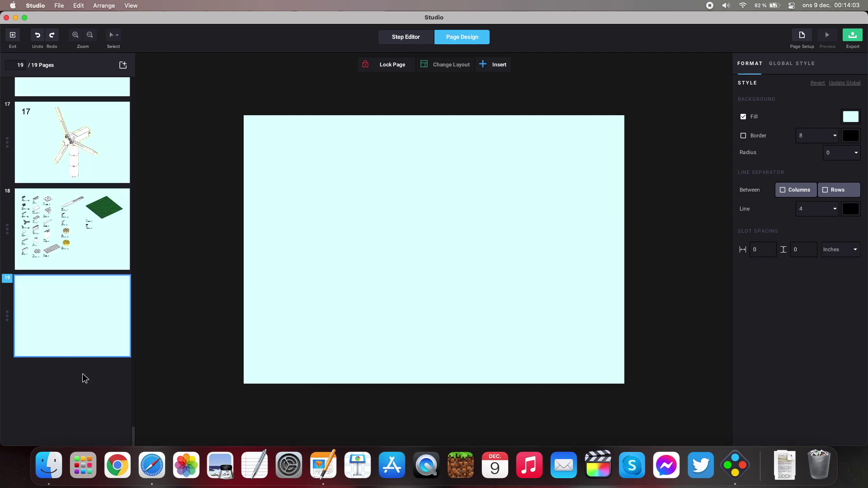
{"action": "right_click", "coordinate": [58, 333]}
{"action": "left_click", "coordinate": [68, 351]}
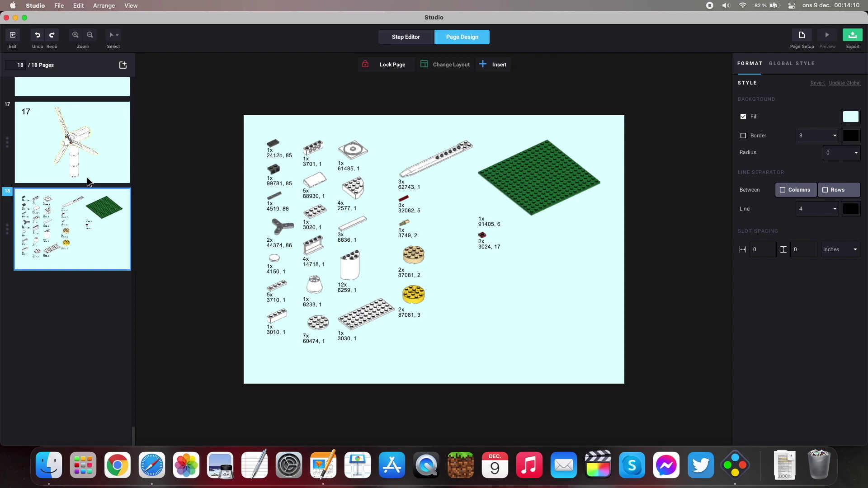
- Export all pages as a PDF at 2x size, with the file name "Studio tutorial model"
{"action": "left_click", "coordinate": [853, 36]}
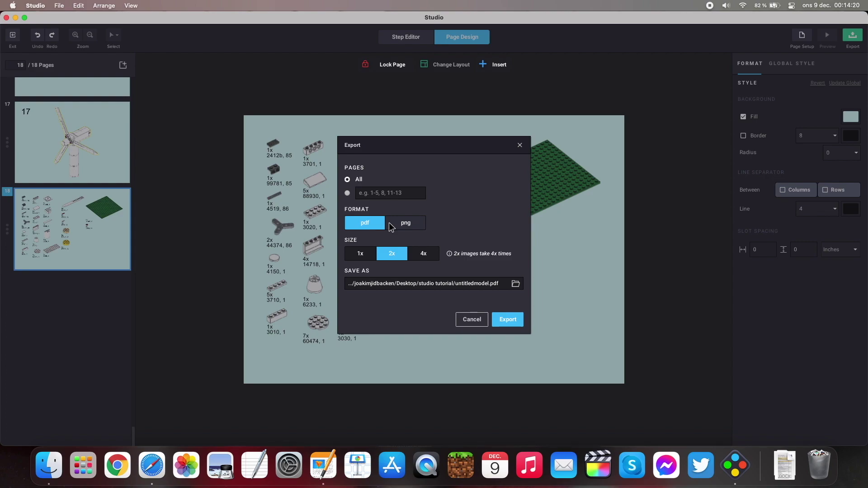
{"action": "left_click", "coordinate": [368, 255]}
{"action": "left_click", "coordinate": [388, 253]}
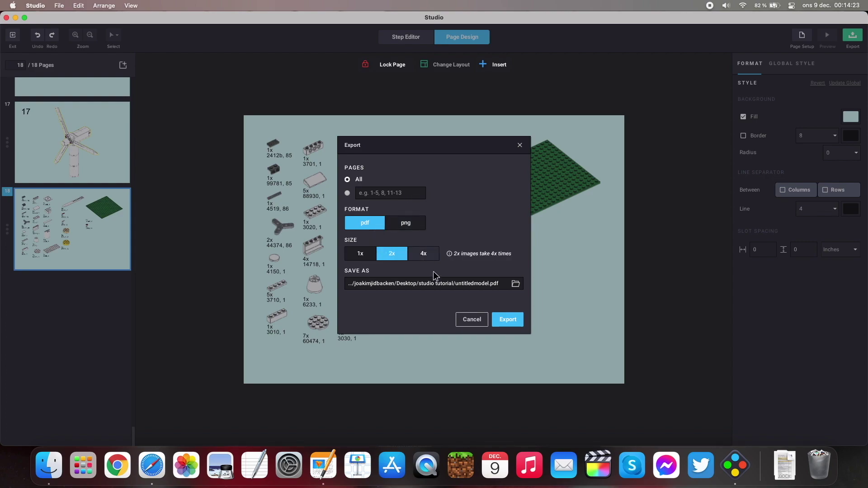
{"action": "left_click", "coordinate": [430, 255]}
{"action": "left_click", "coordinate": [390, 254]}
{"action": "left_click", "coordinate": [494, 283]}
{"action": "left_click_drag", "start_coordinate": [494, 283], "coordinate": [466, 283]}
{"action": "type", "text": "Studio tutorial model"}
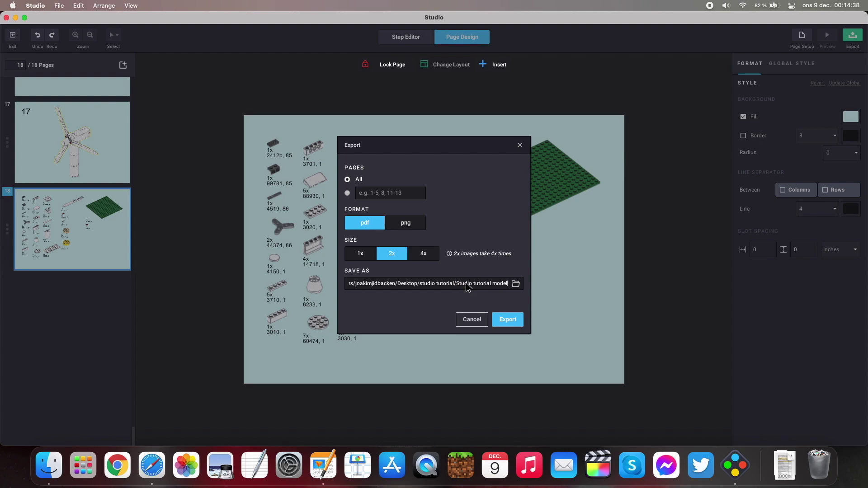
{"action": "left_click", "coordinate": [507, 320]}
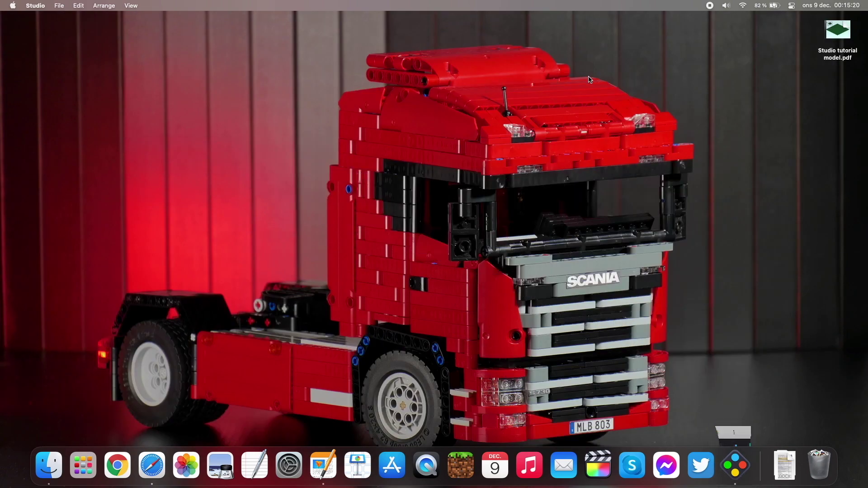
- Preview the exported Studio tutorial model.pdf from the desktop in Finder, checking pages 11 to 15 and the bill of materials
{"action": "key", "text": "space"}
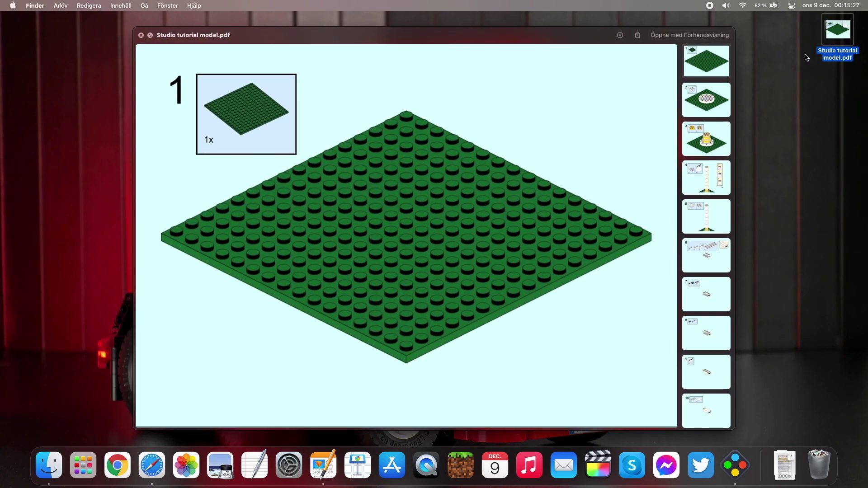
{"action": "scroll", "coordinate": [712, 176], "scroll_direction": "down", "scroll_amount": 10}
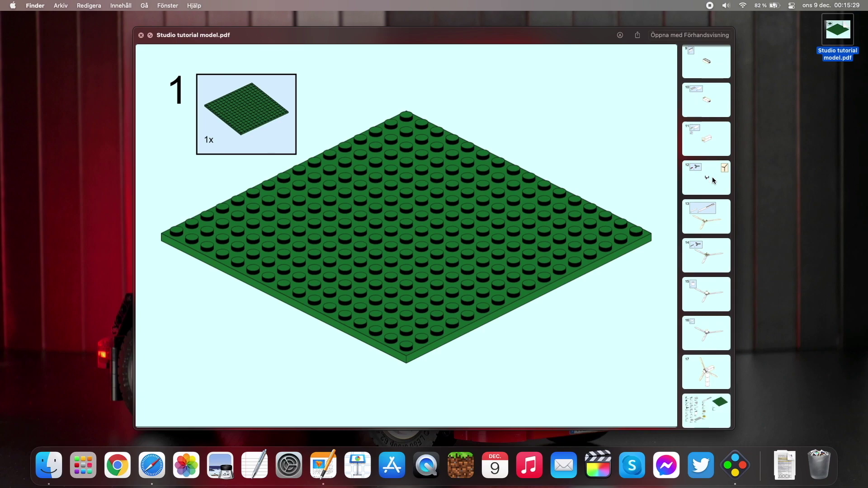
{"action": "left_click", "coordinate": [701, 127]}
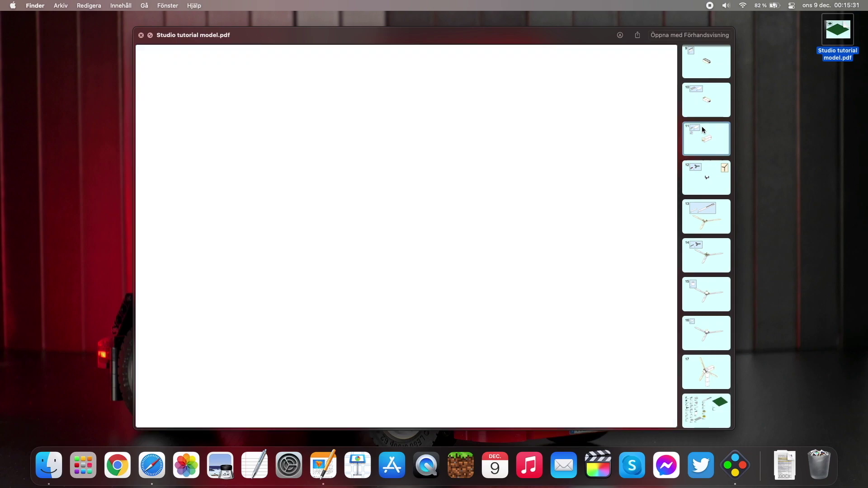
{"action": "left_click", "coordinate": [702, 167]}
{"action": "left_click", "coordinate": [703, 224]}
{"action": "left_click", "coordinate": [700, 254]}
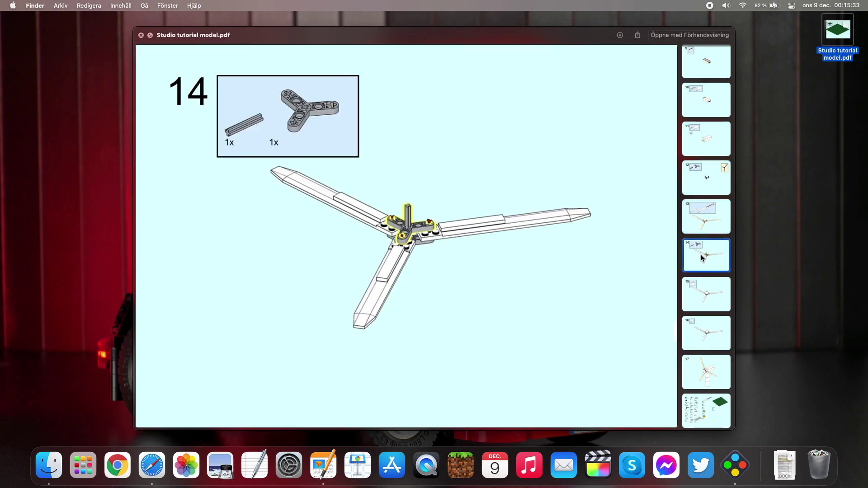
{"action": "left_click", "coordinate": [700, 298]}
{"action": "left_click", "coordinate": [706, 411]}
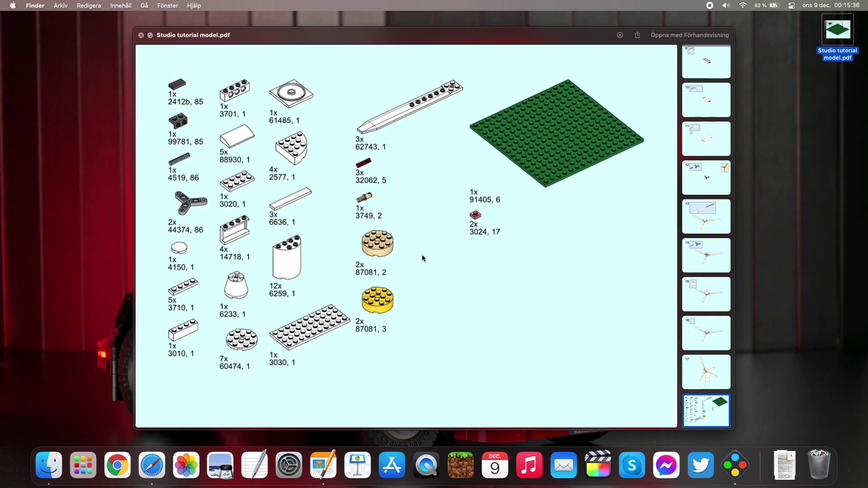